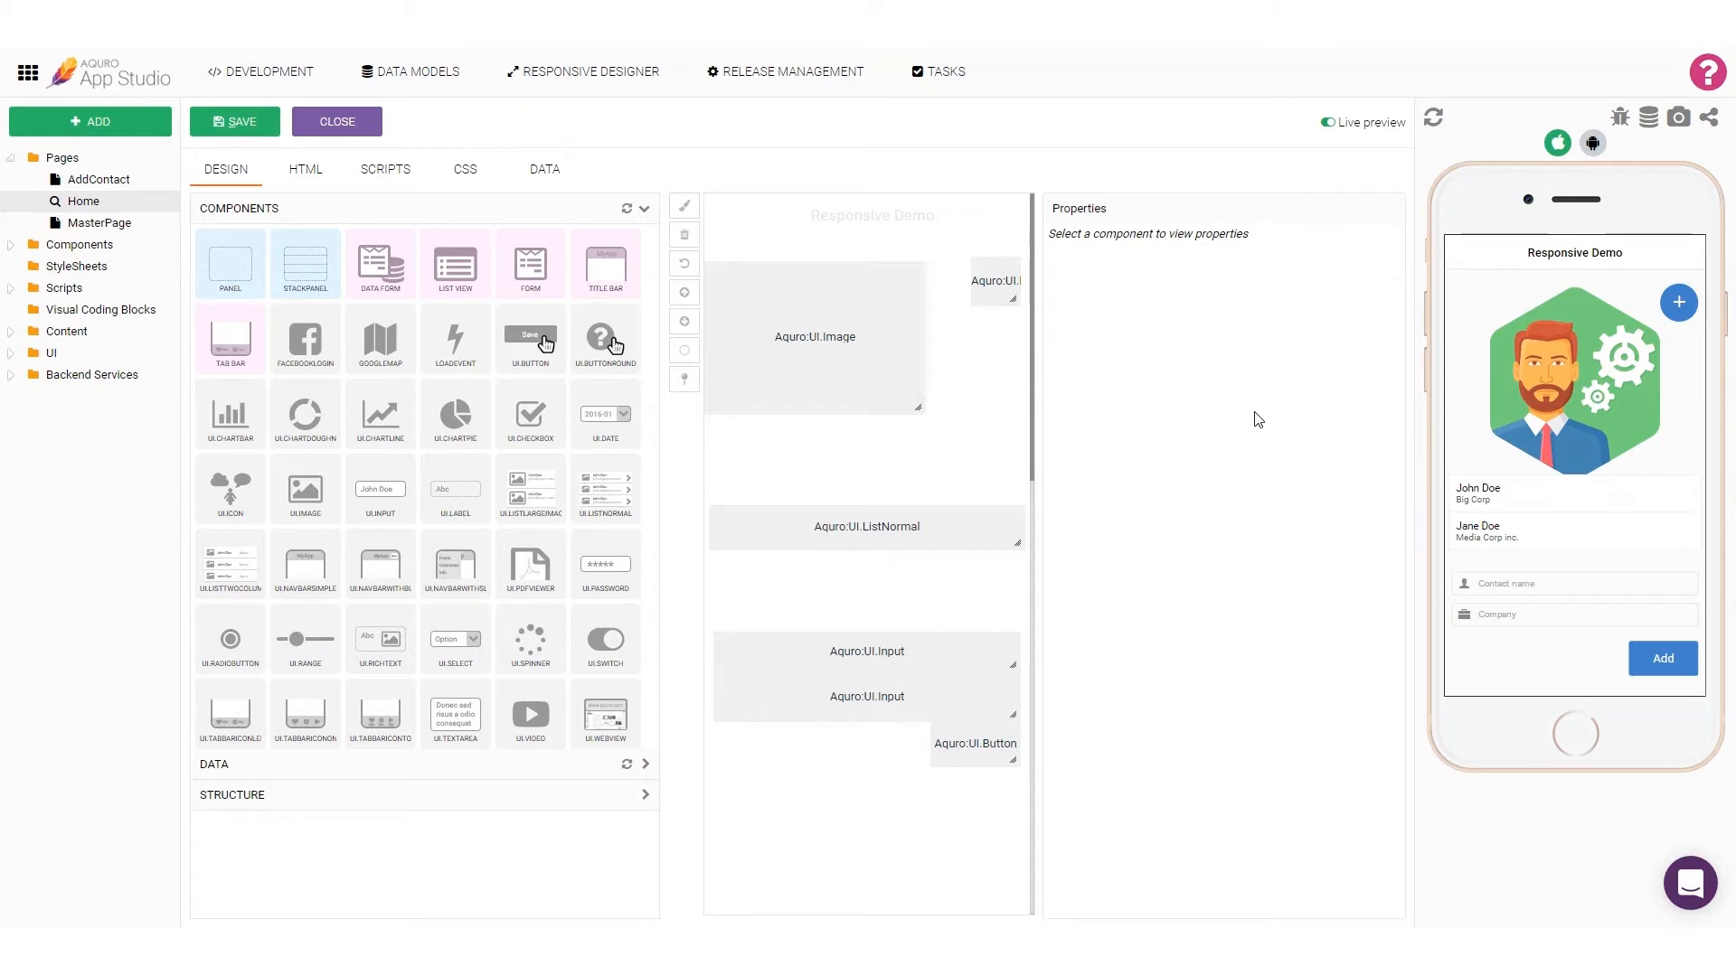
Step: In the Responsive Designer, hide the Contact name input, Company input and Add button in Home's small-screen portrait layout, and save it
click(621, 72)
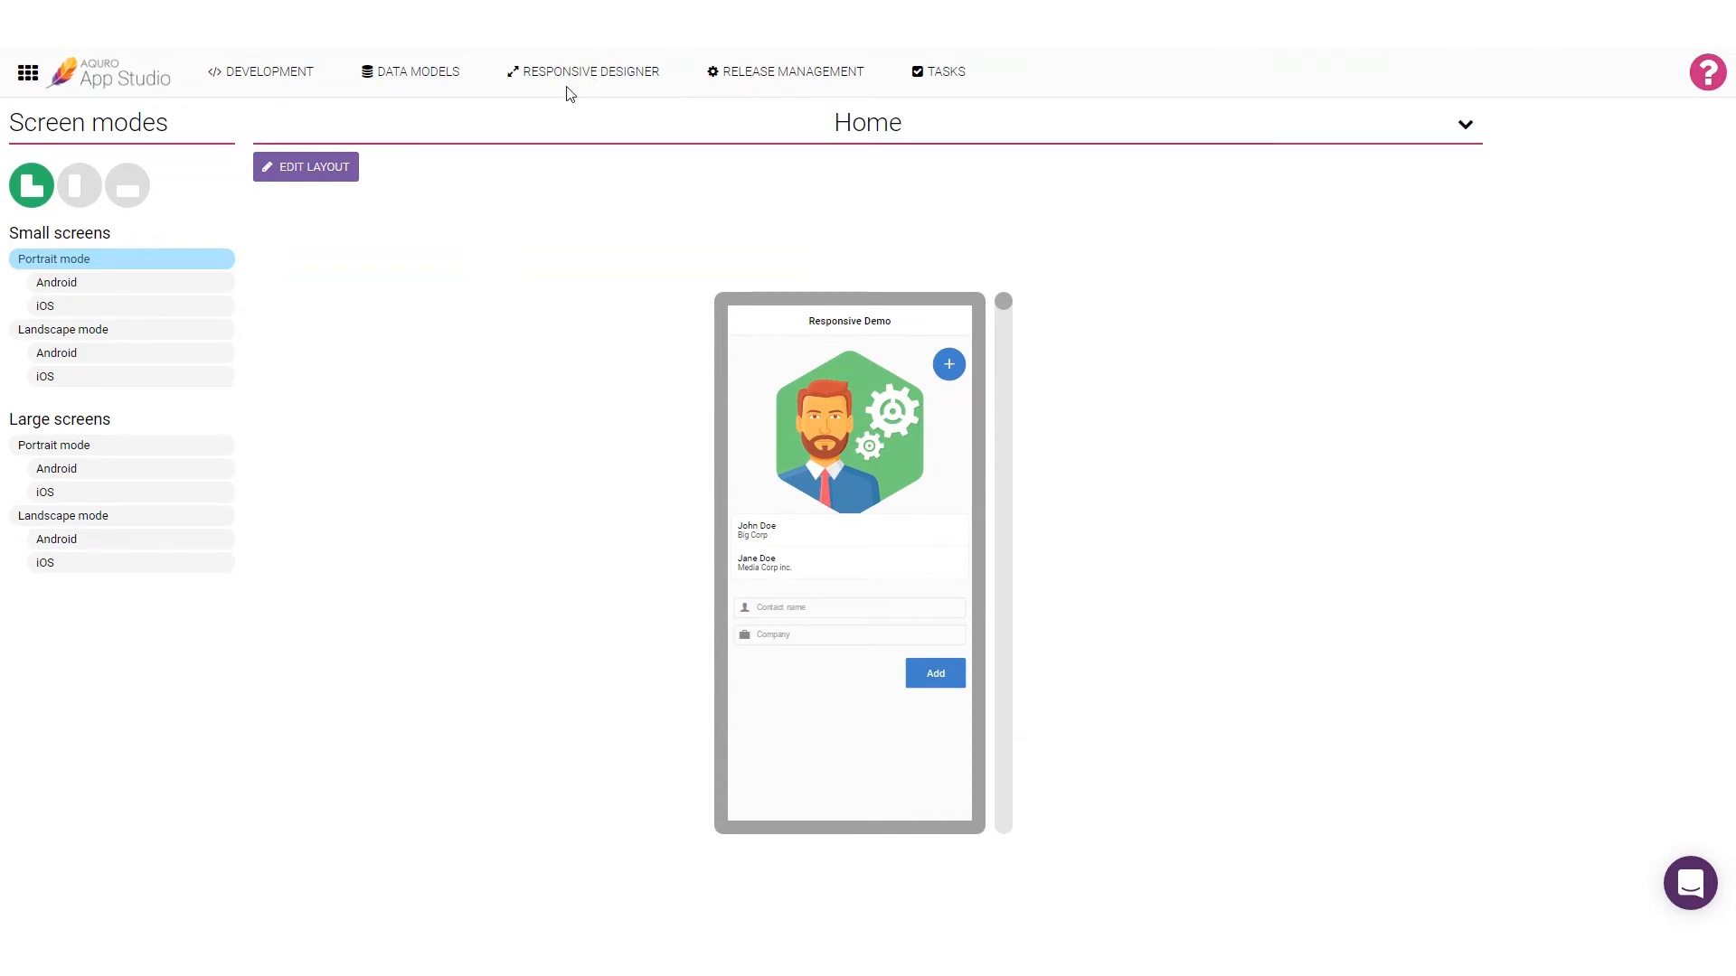
click(340, 180)
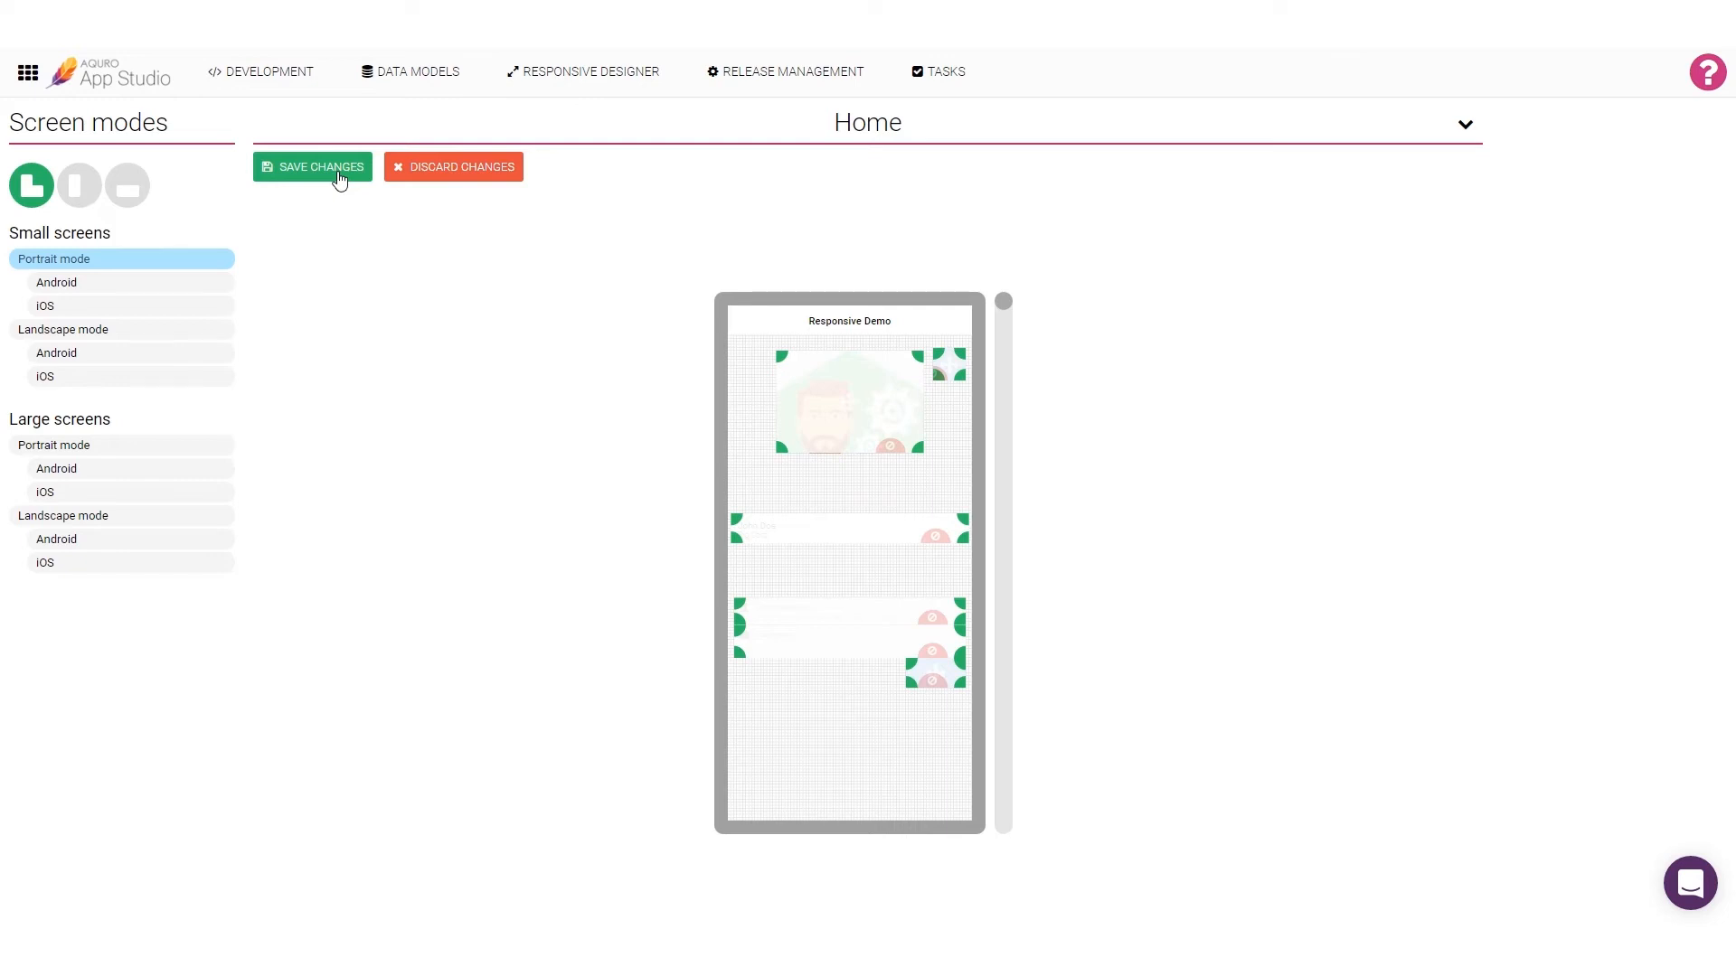
click(932, 619)
click(936, 653)
click(937, 683)
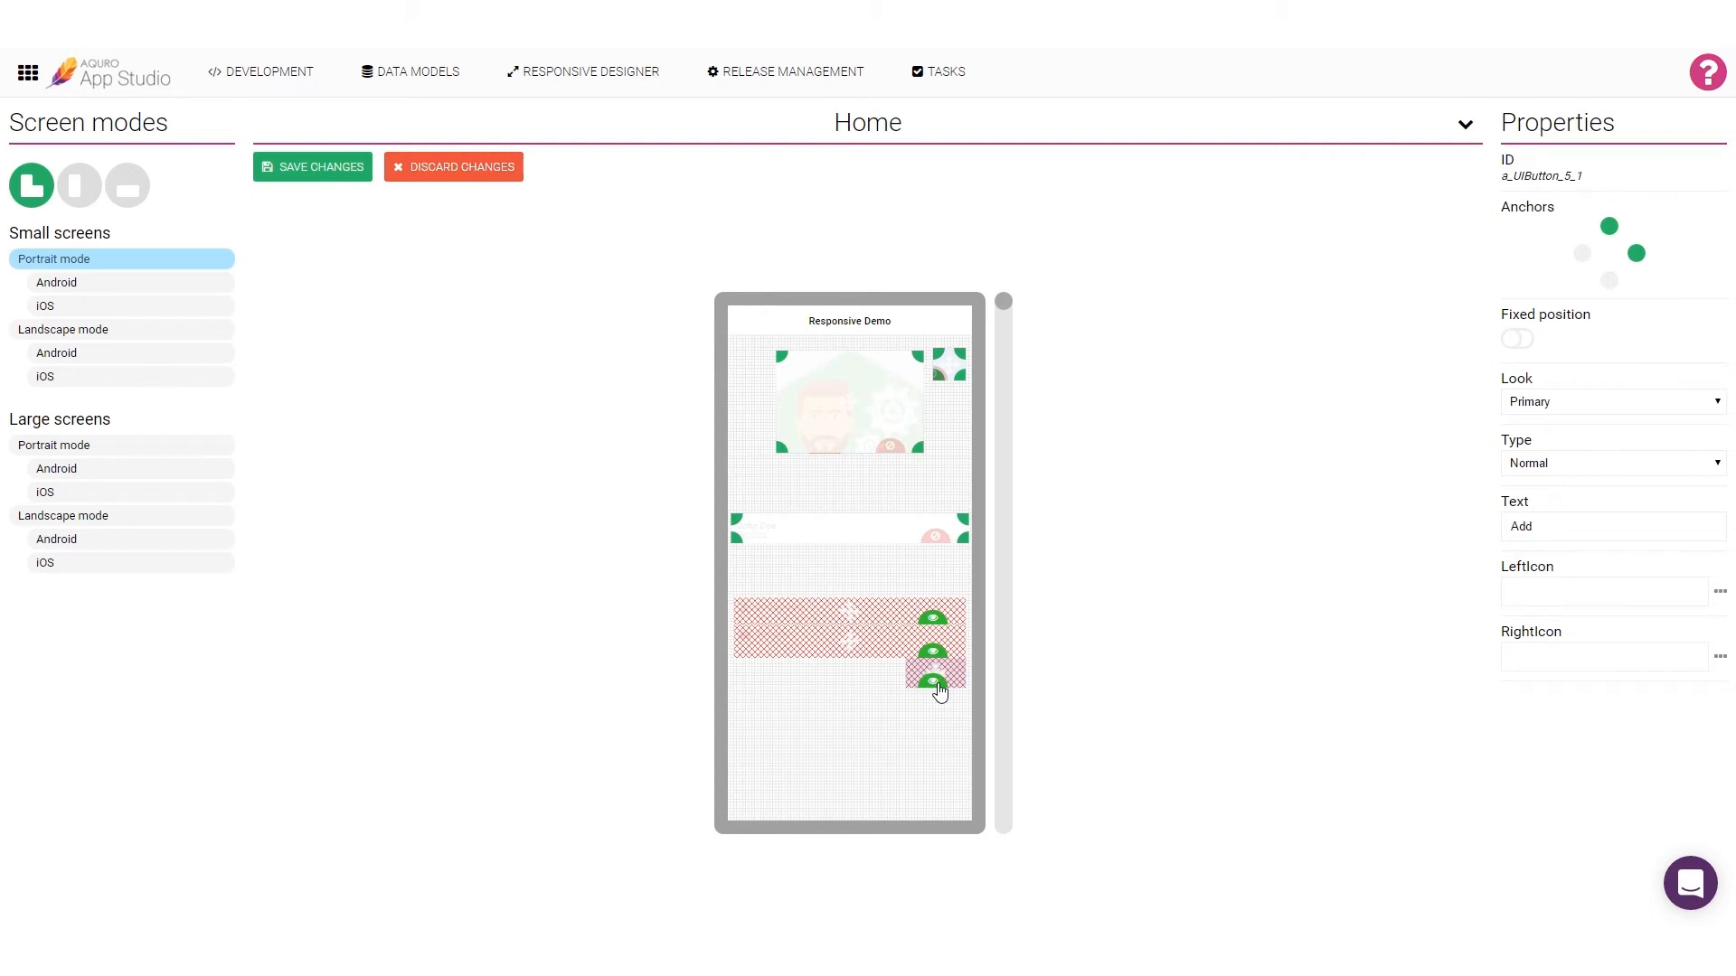
click(360, 175)
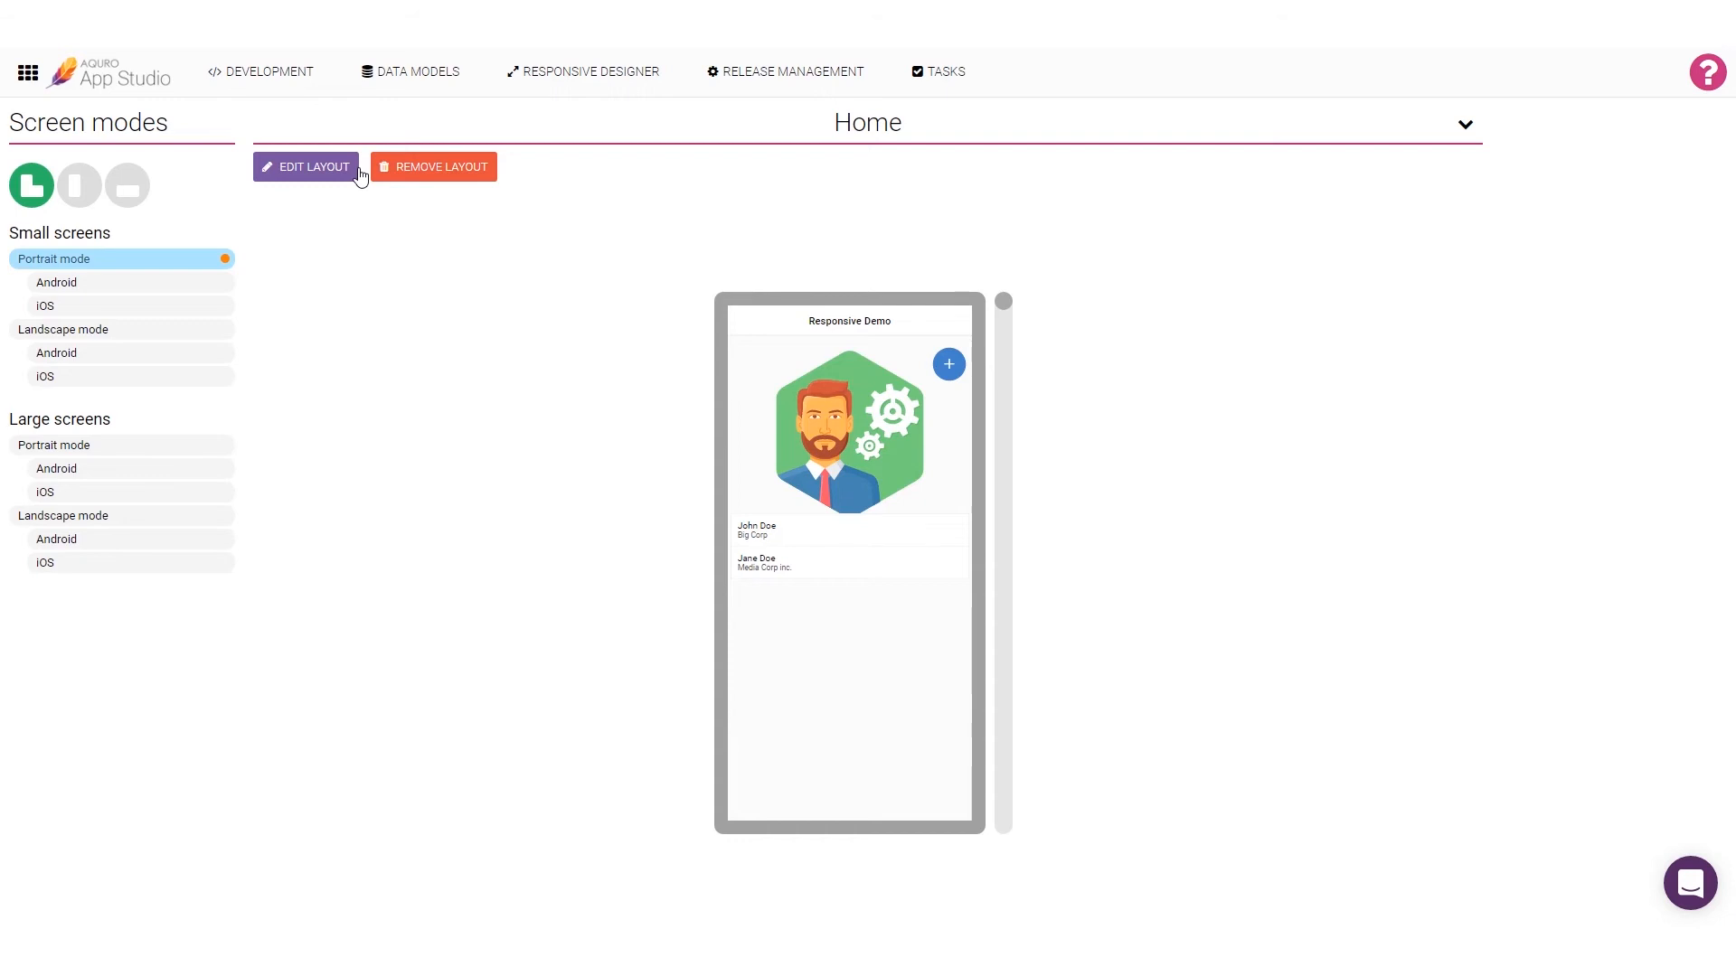
Step: In Home's small-screen landscape layout, move the image to the page's upper-left corner, anchor it top and left, and make it narrower and taller
click(150, 336)
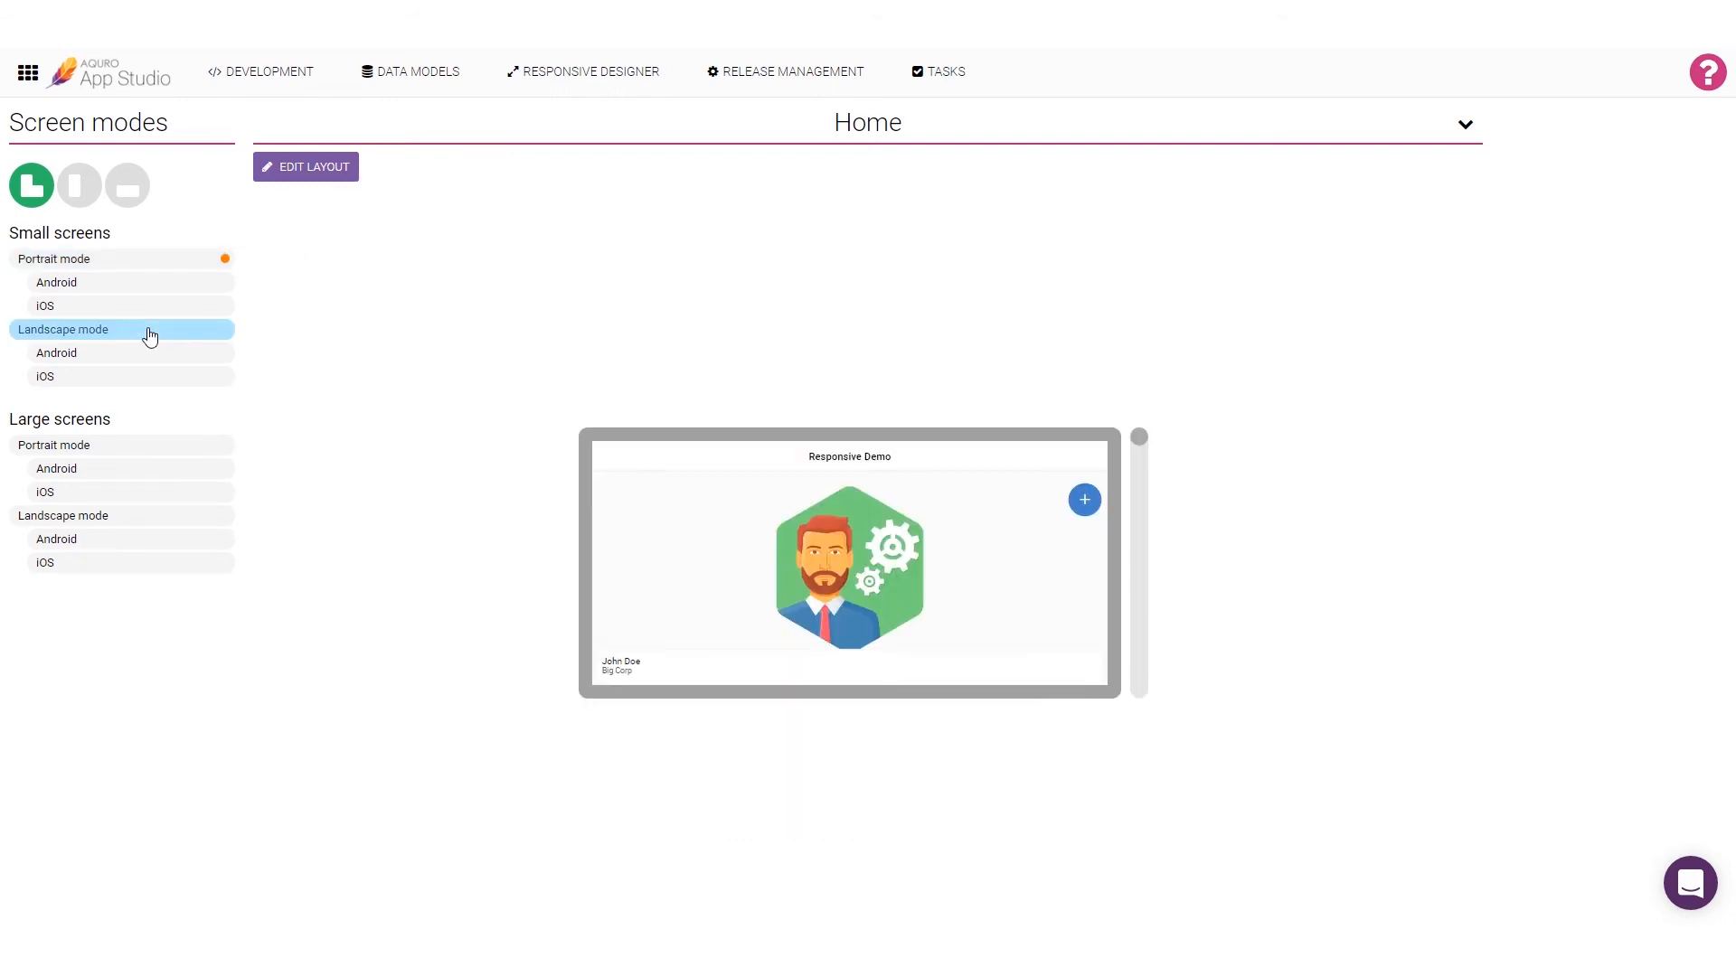
click(292, 180)
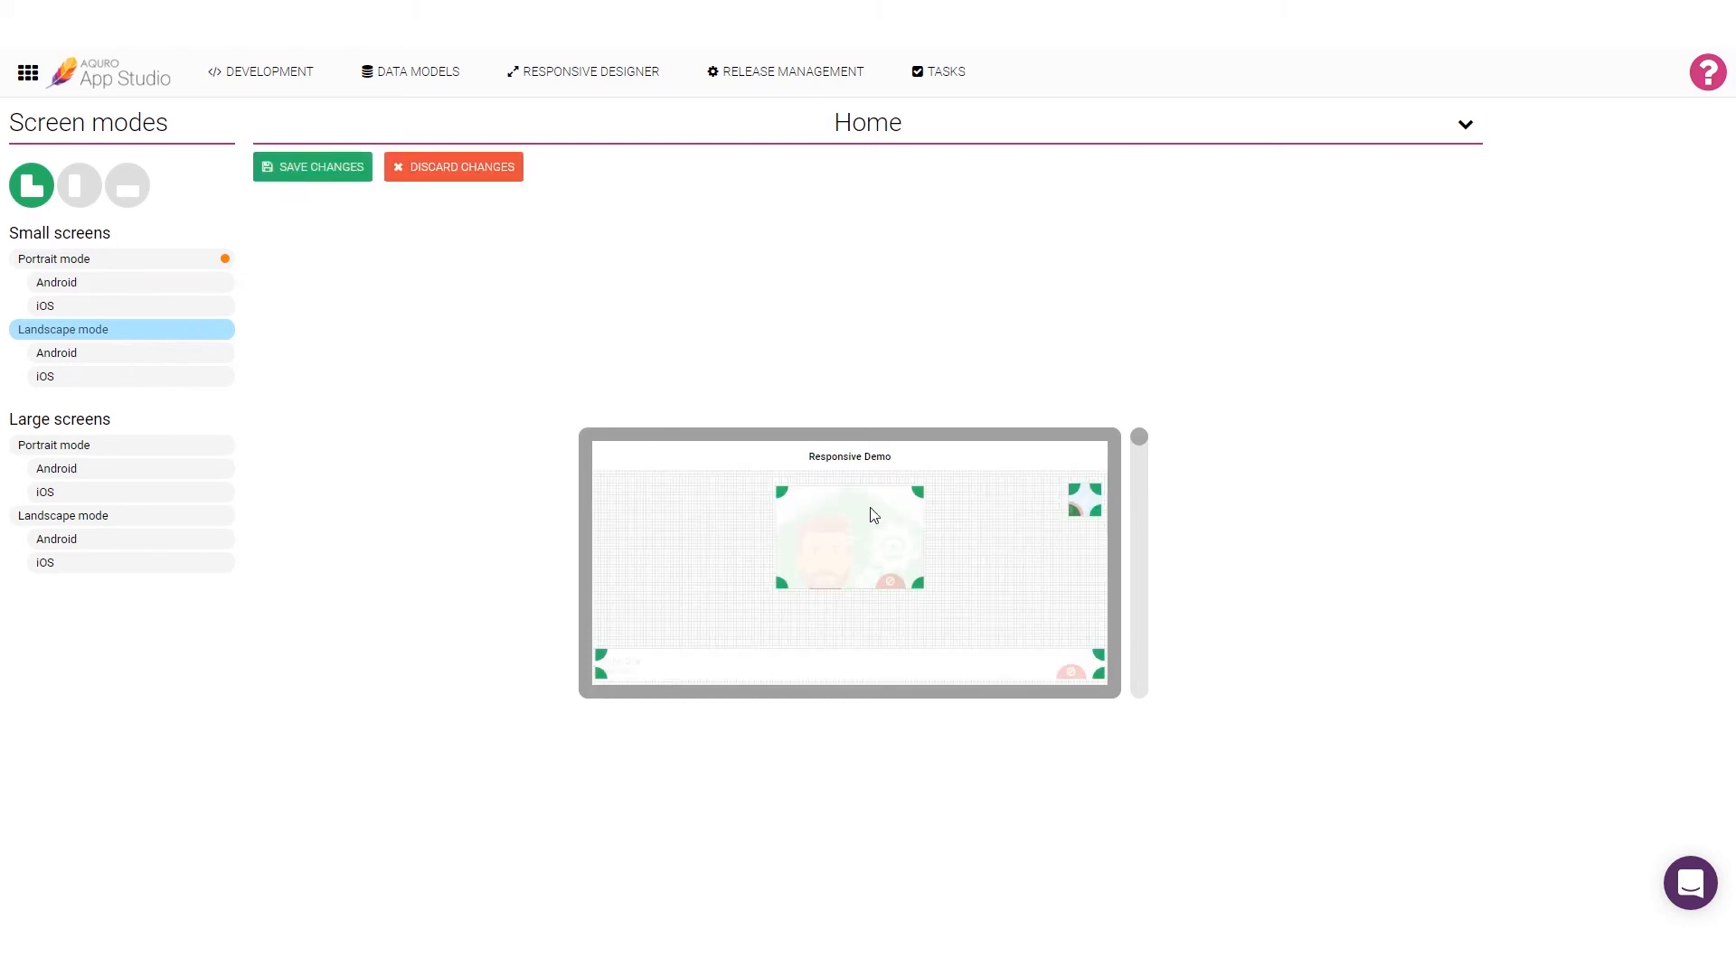
drag(864, 529, 696, 521)
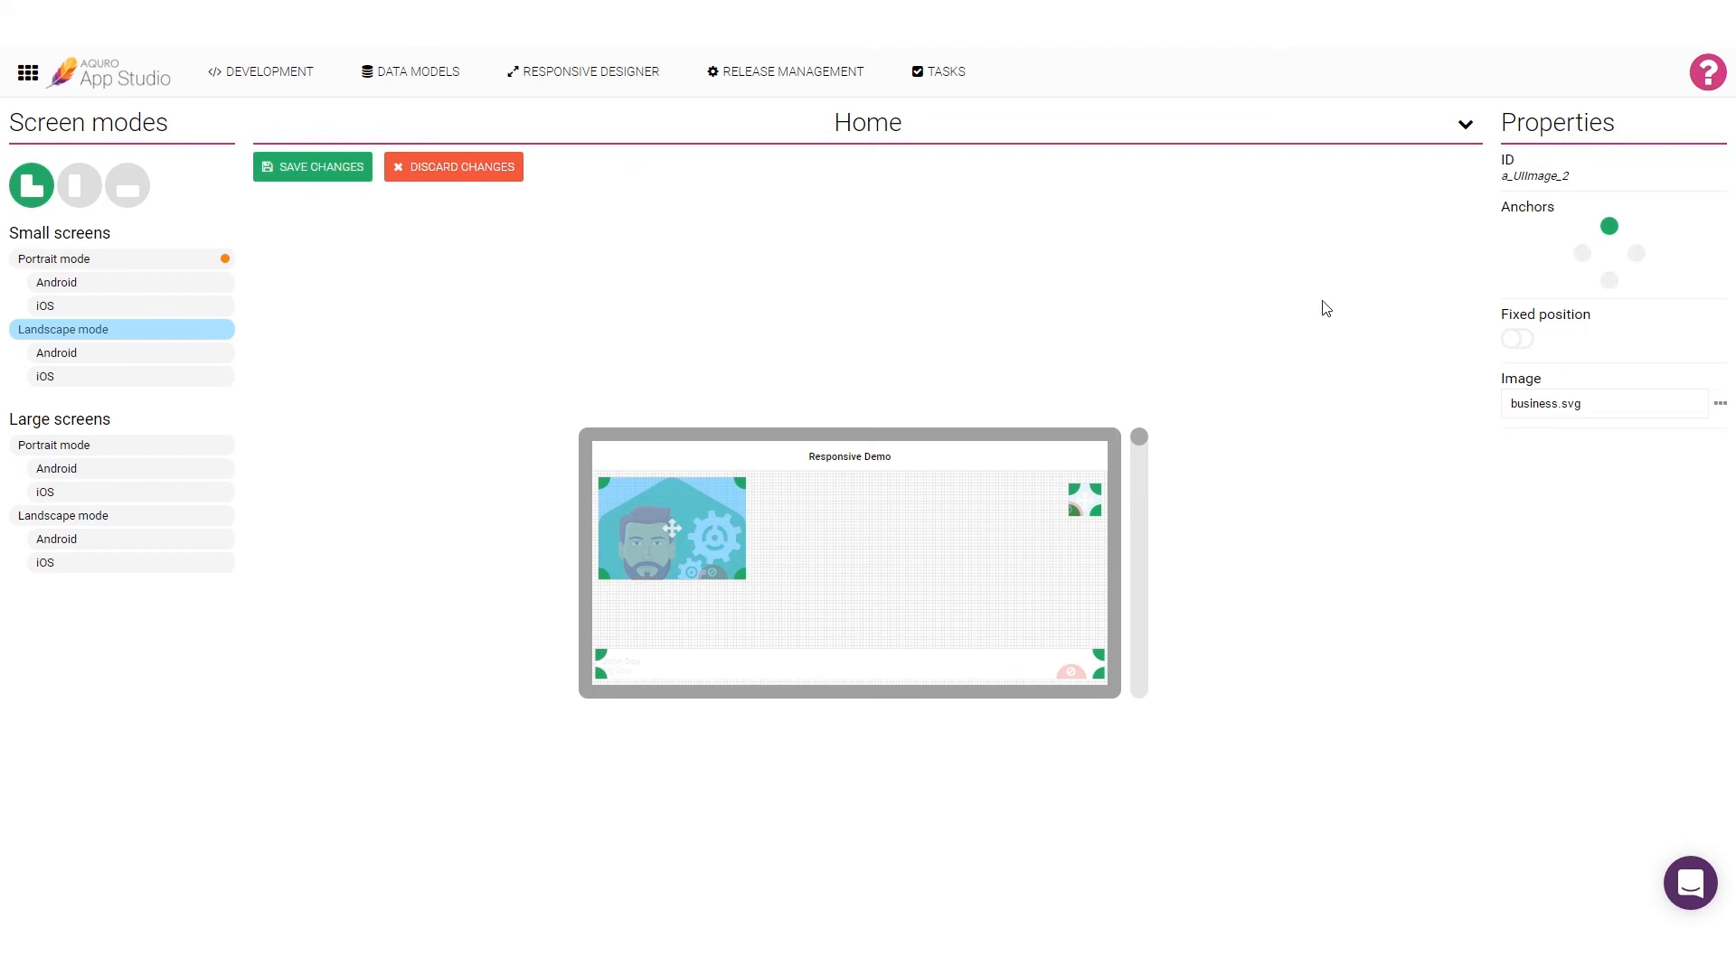
click(1582, 254)
drag(749, 586, 718, 616)
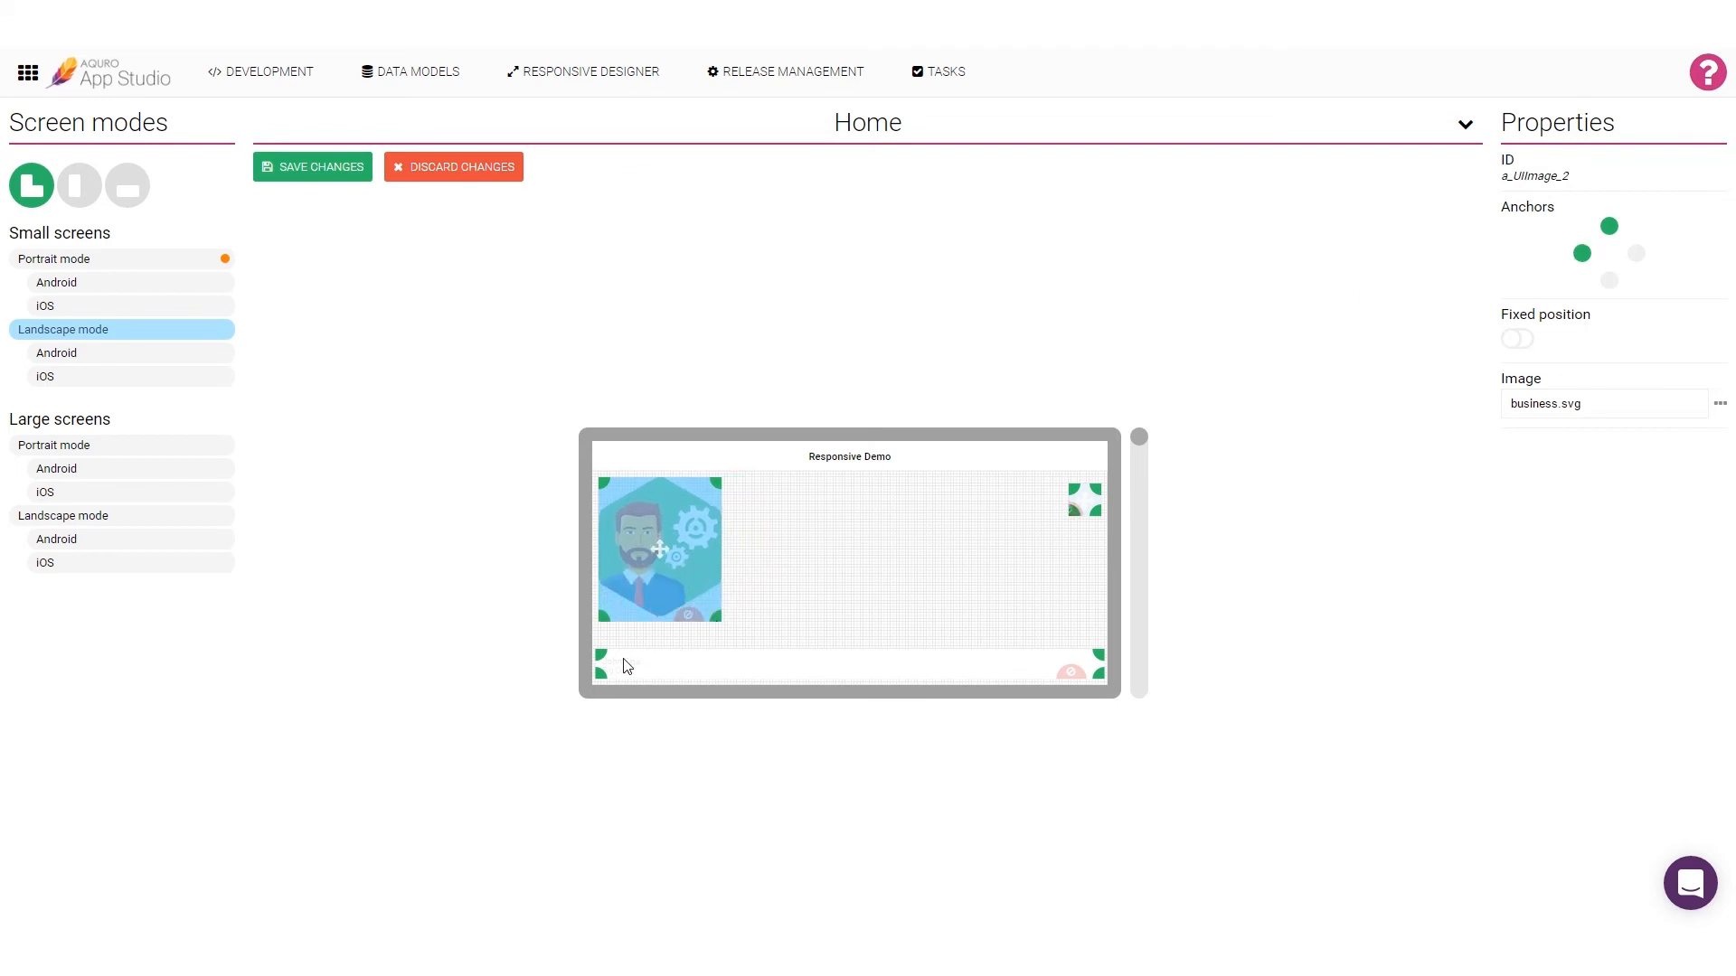
Step: Resize the contact list to fill the area beside the image, hide both input fields and the Add button, and save the landscape layout
drag(600, 653, 730, 527)
drag(1139, 437, 1174, 707)
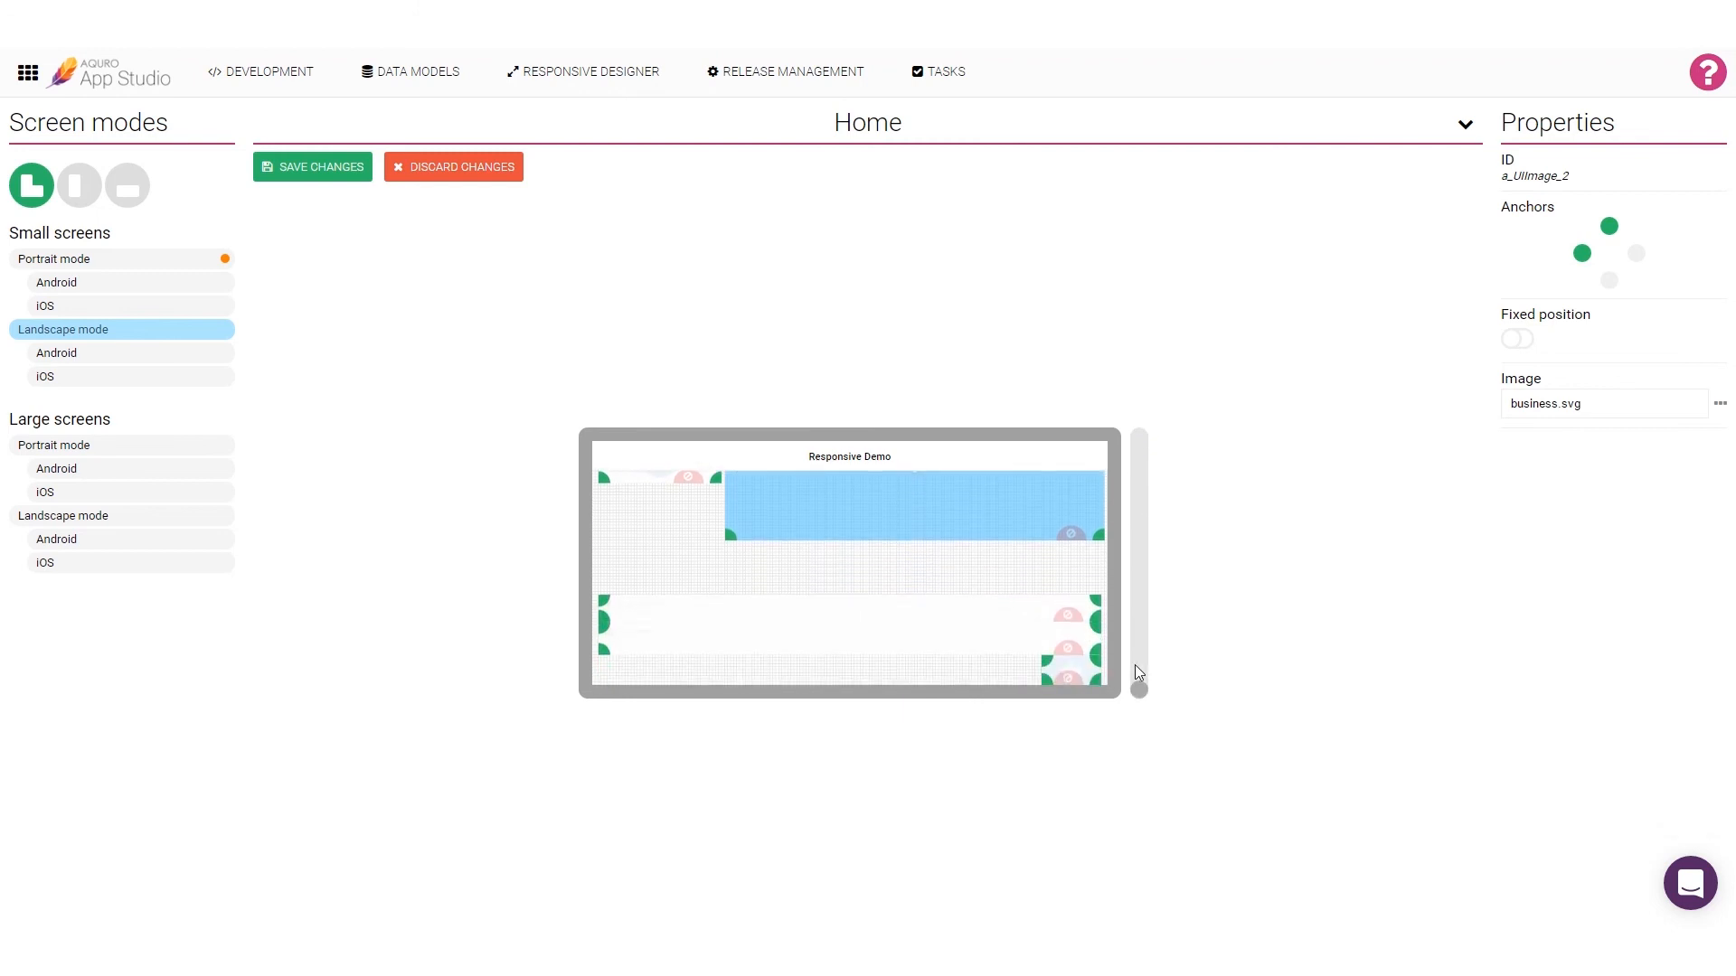
click(1067, 615)
click(1069, 650)
click(1068, 678)
click(327, 169)
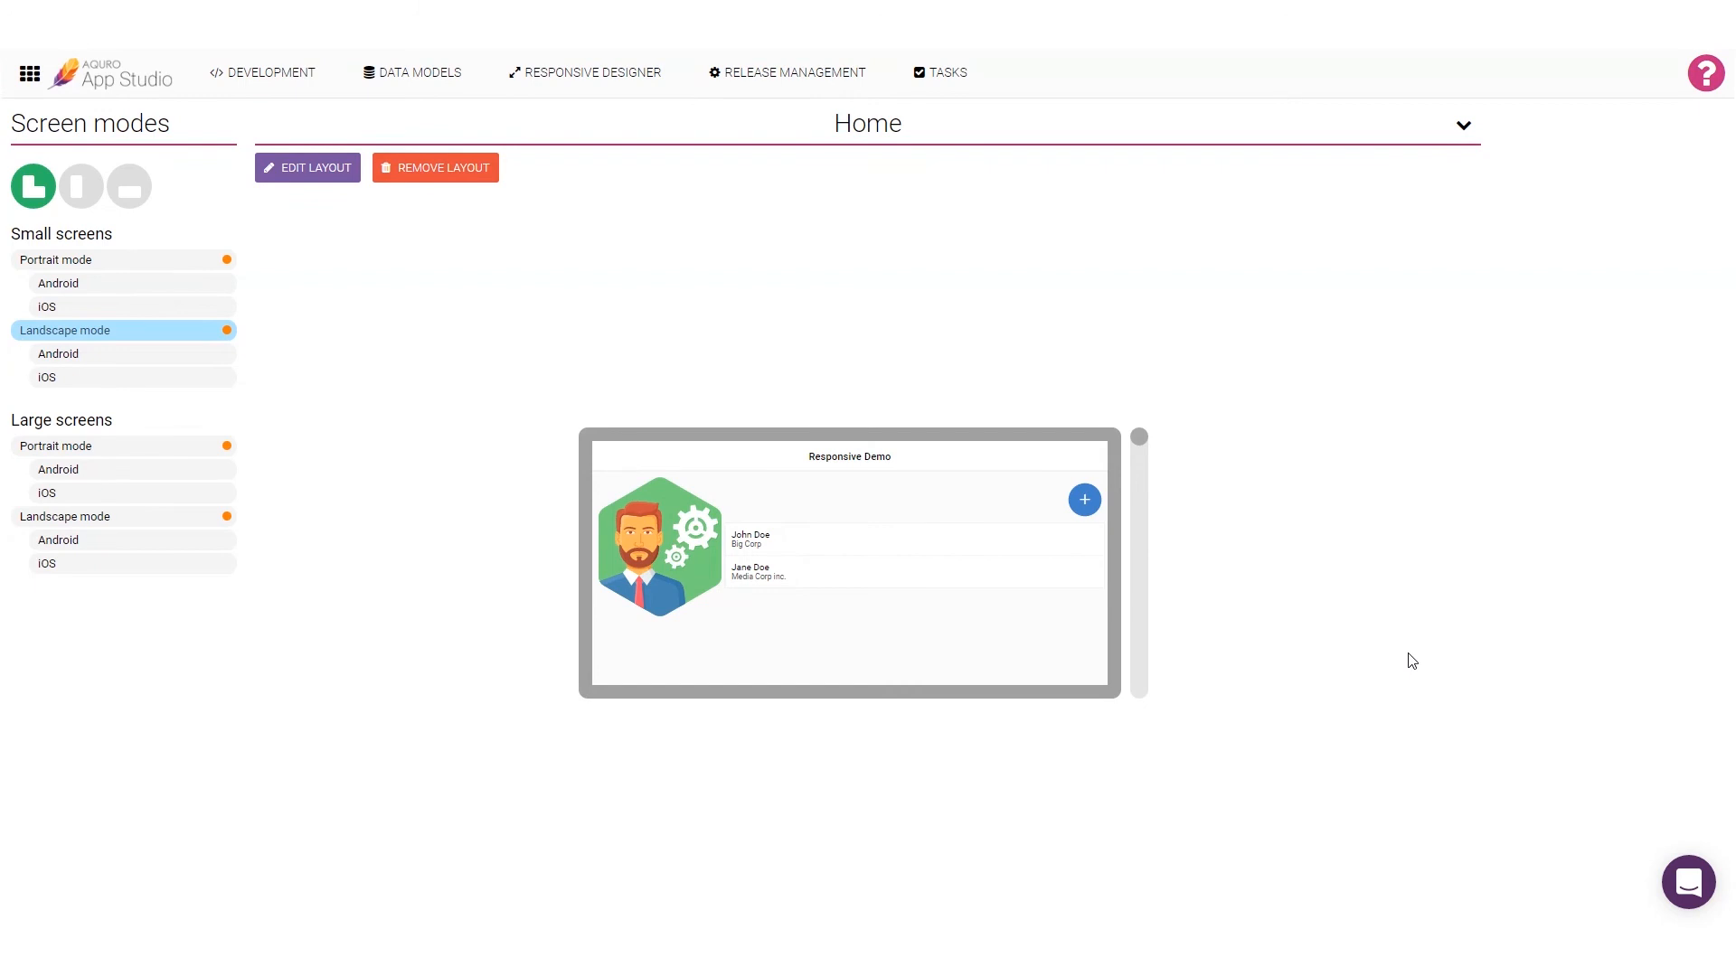
Step: Replace the image in the small-screen landscape layout with rocket.svg and save the layout
click(348, 178)
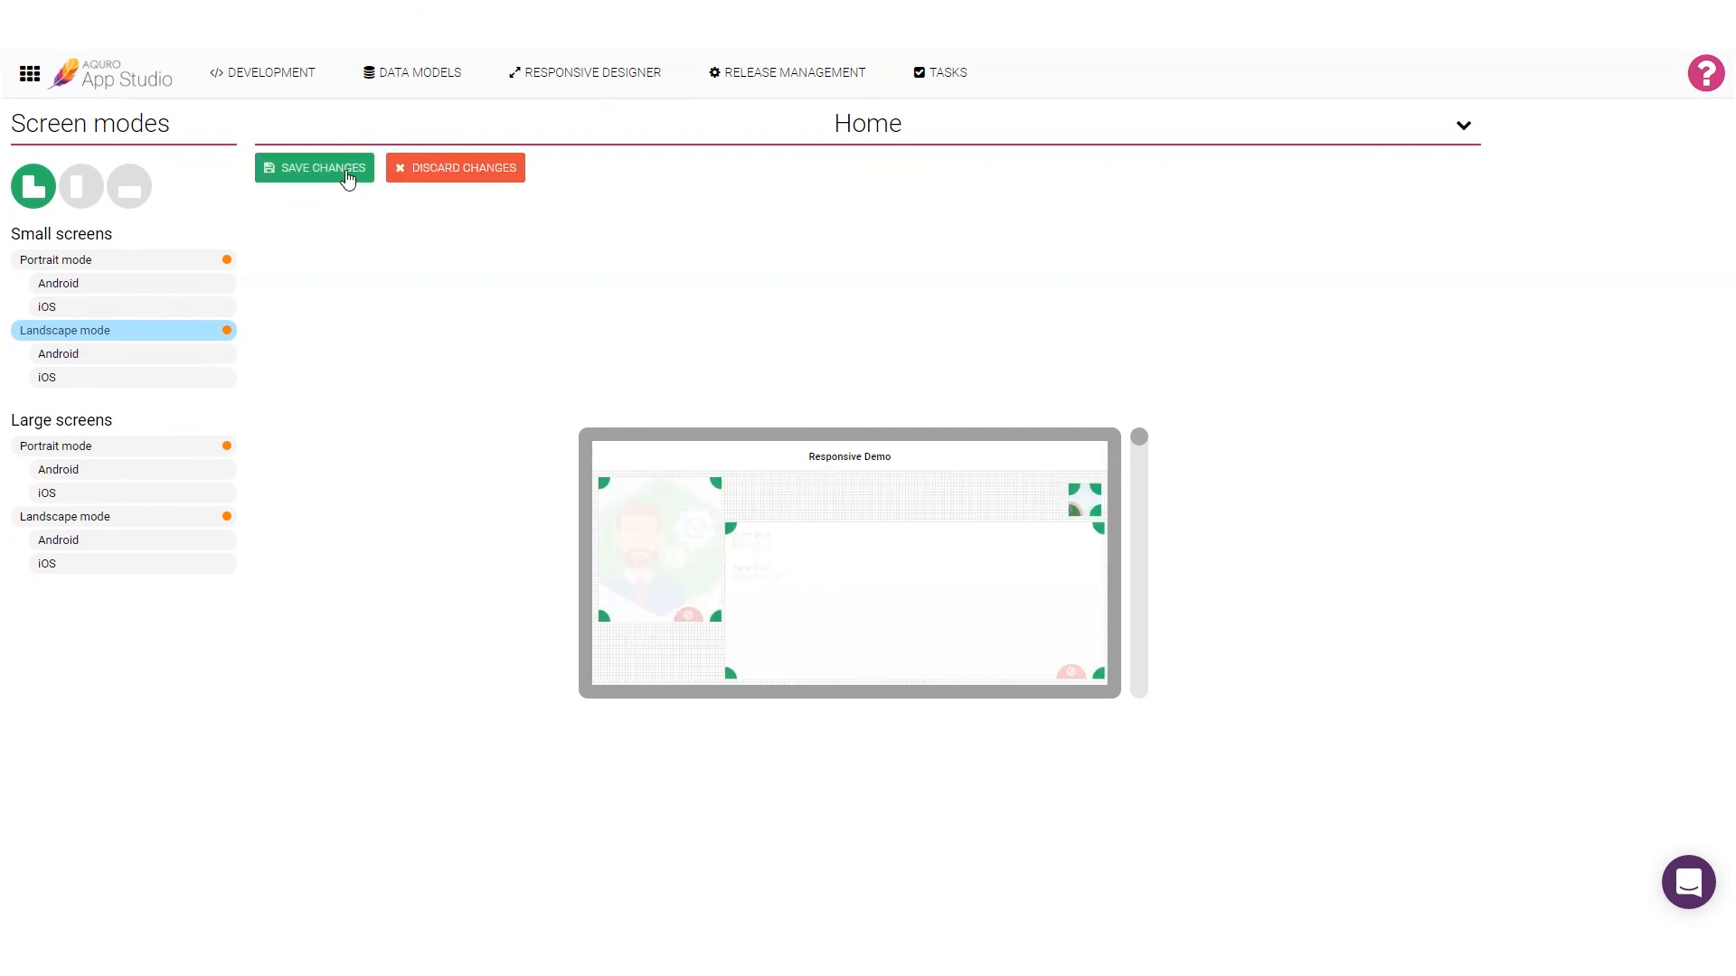
click(705, 529)
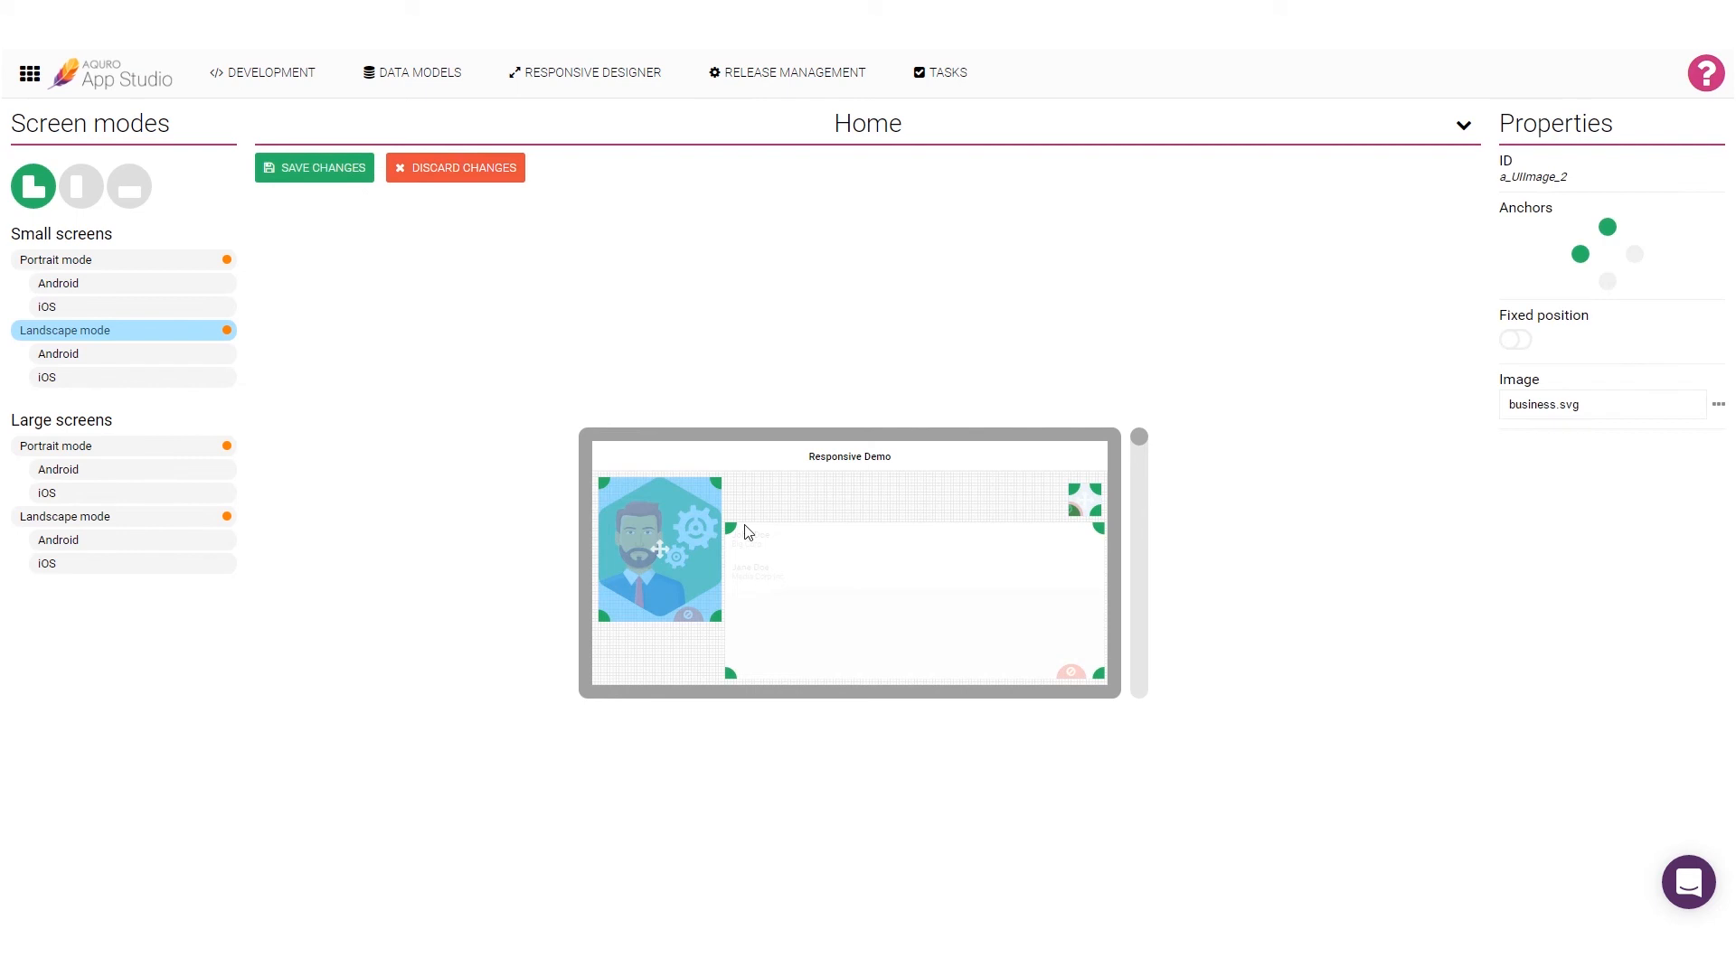
click(1720, 409)
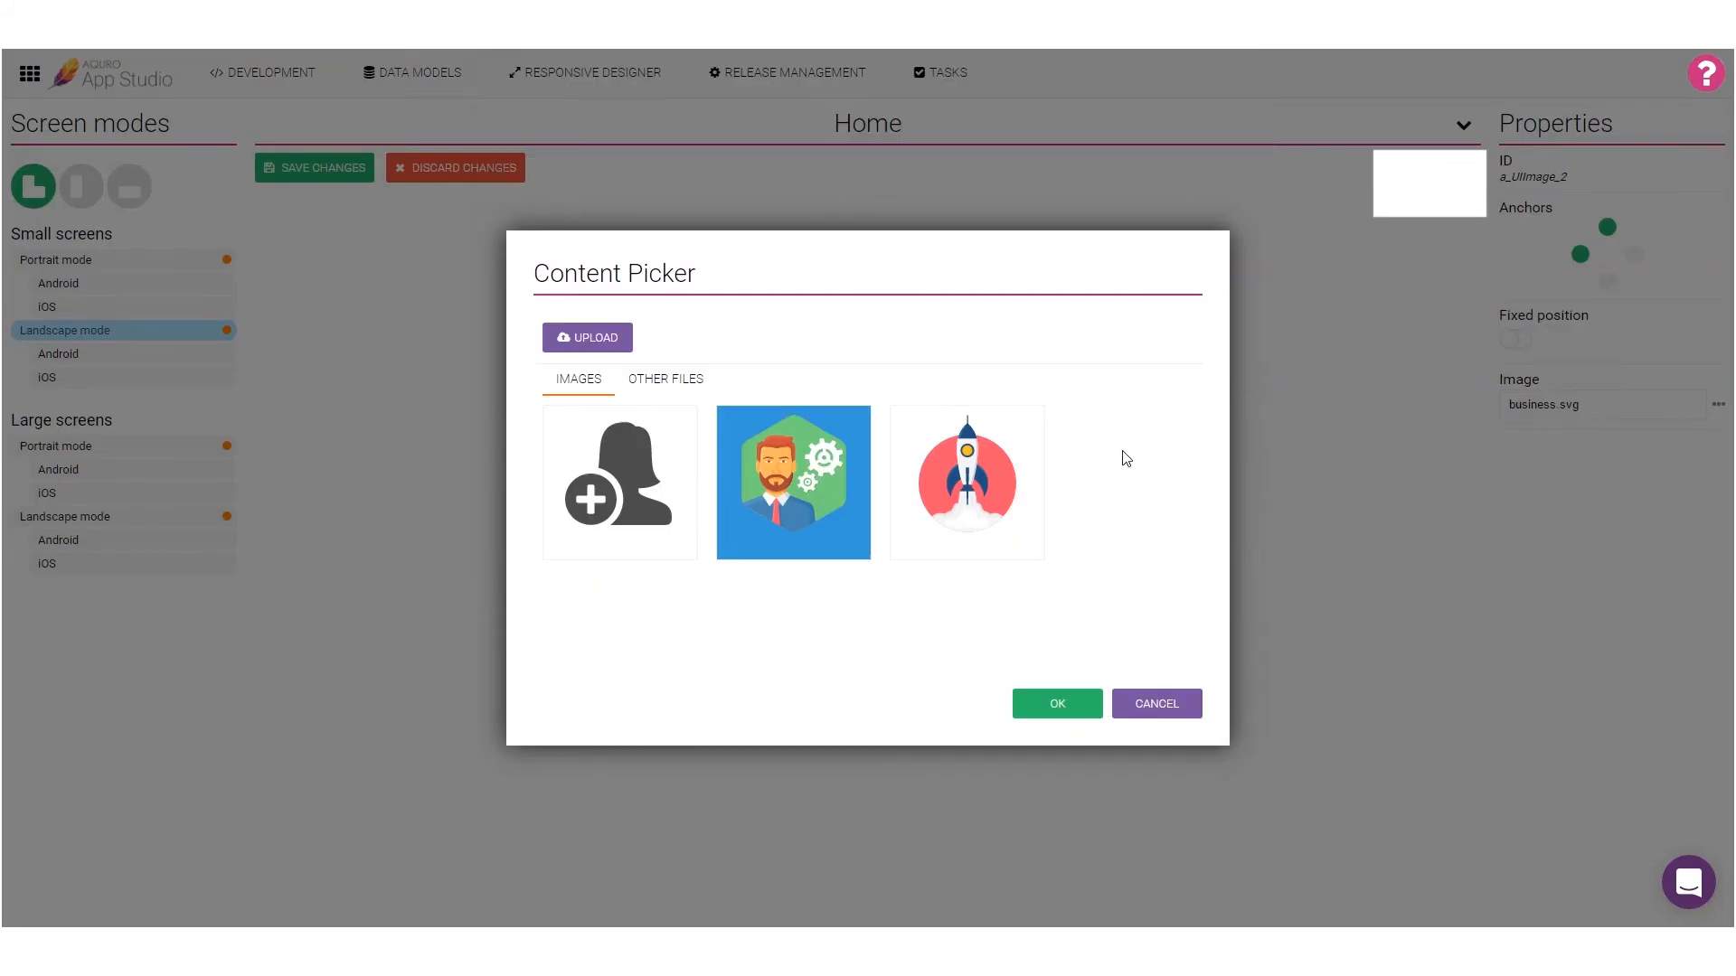
click(1004, 483)
click(1058, 706)
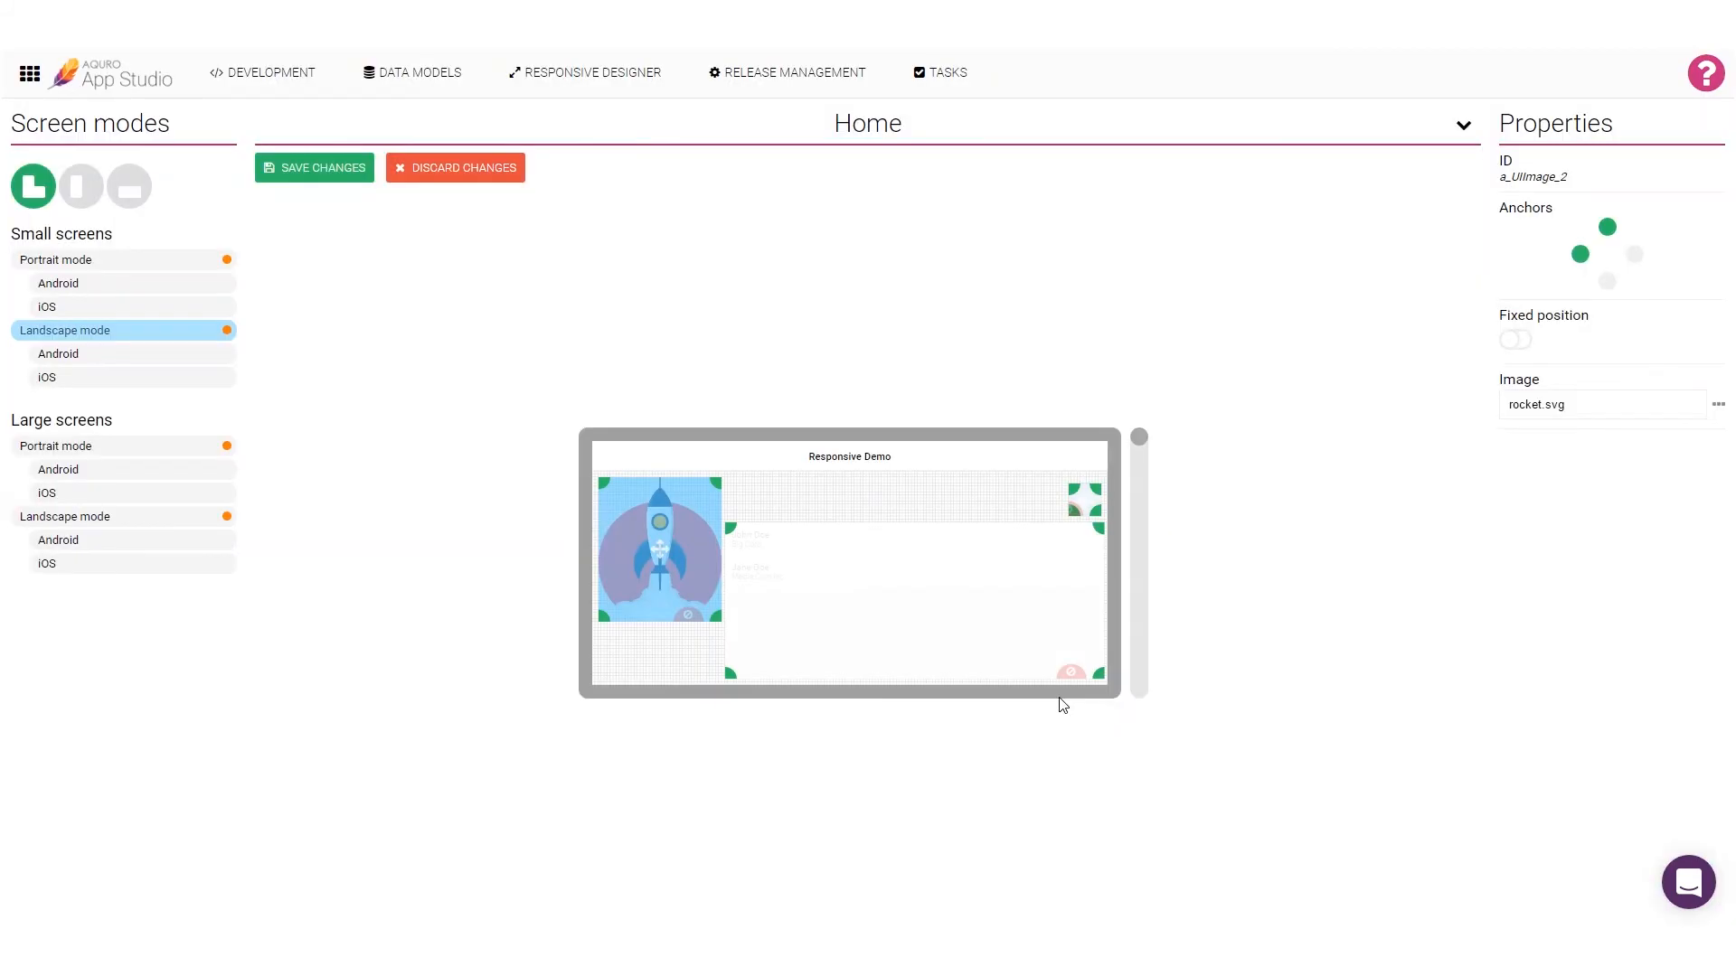
click(319, 172)
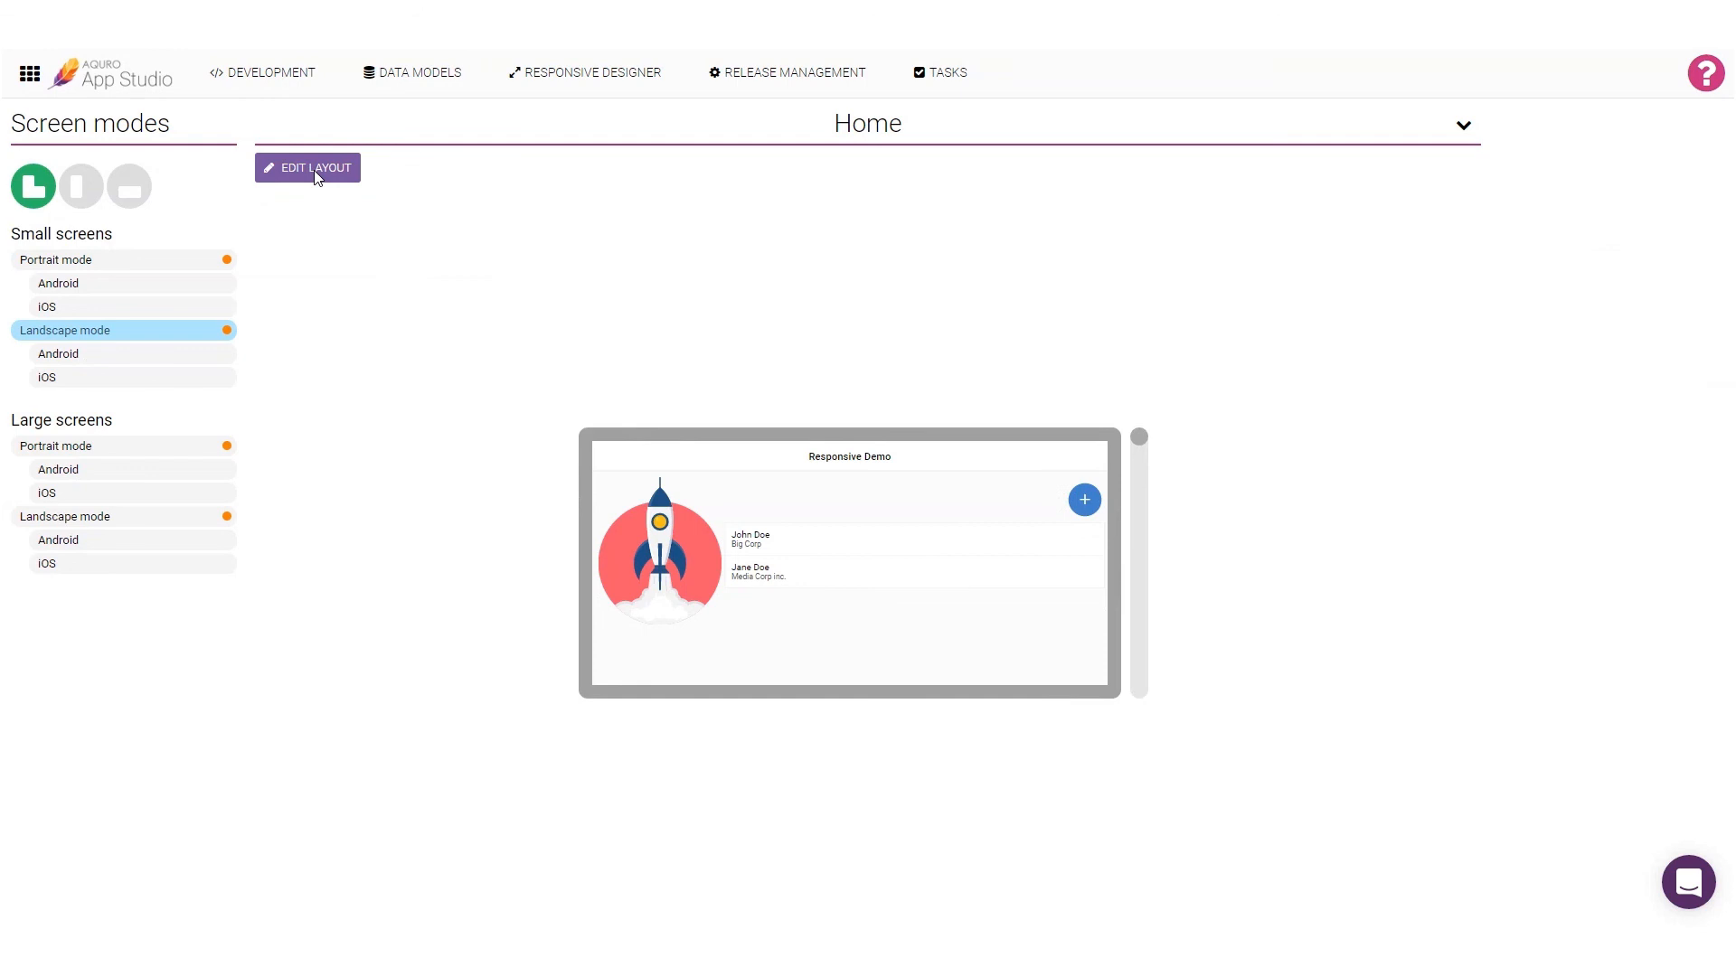
Step: In Home's large-screen portrait layout, move the image to the page's upper-left corner, make it taller, and anchor it top and left
click(219, 447)
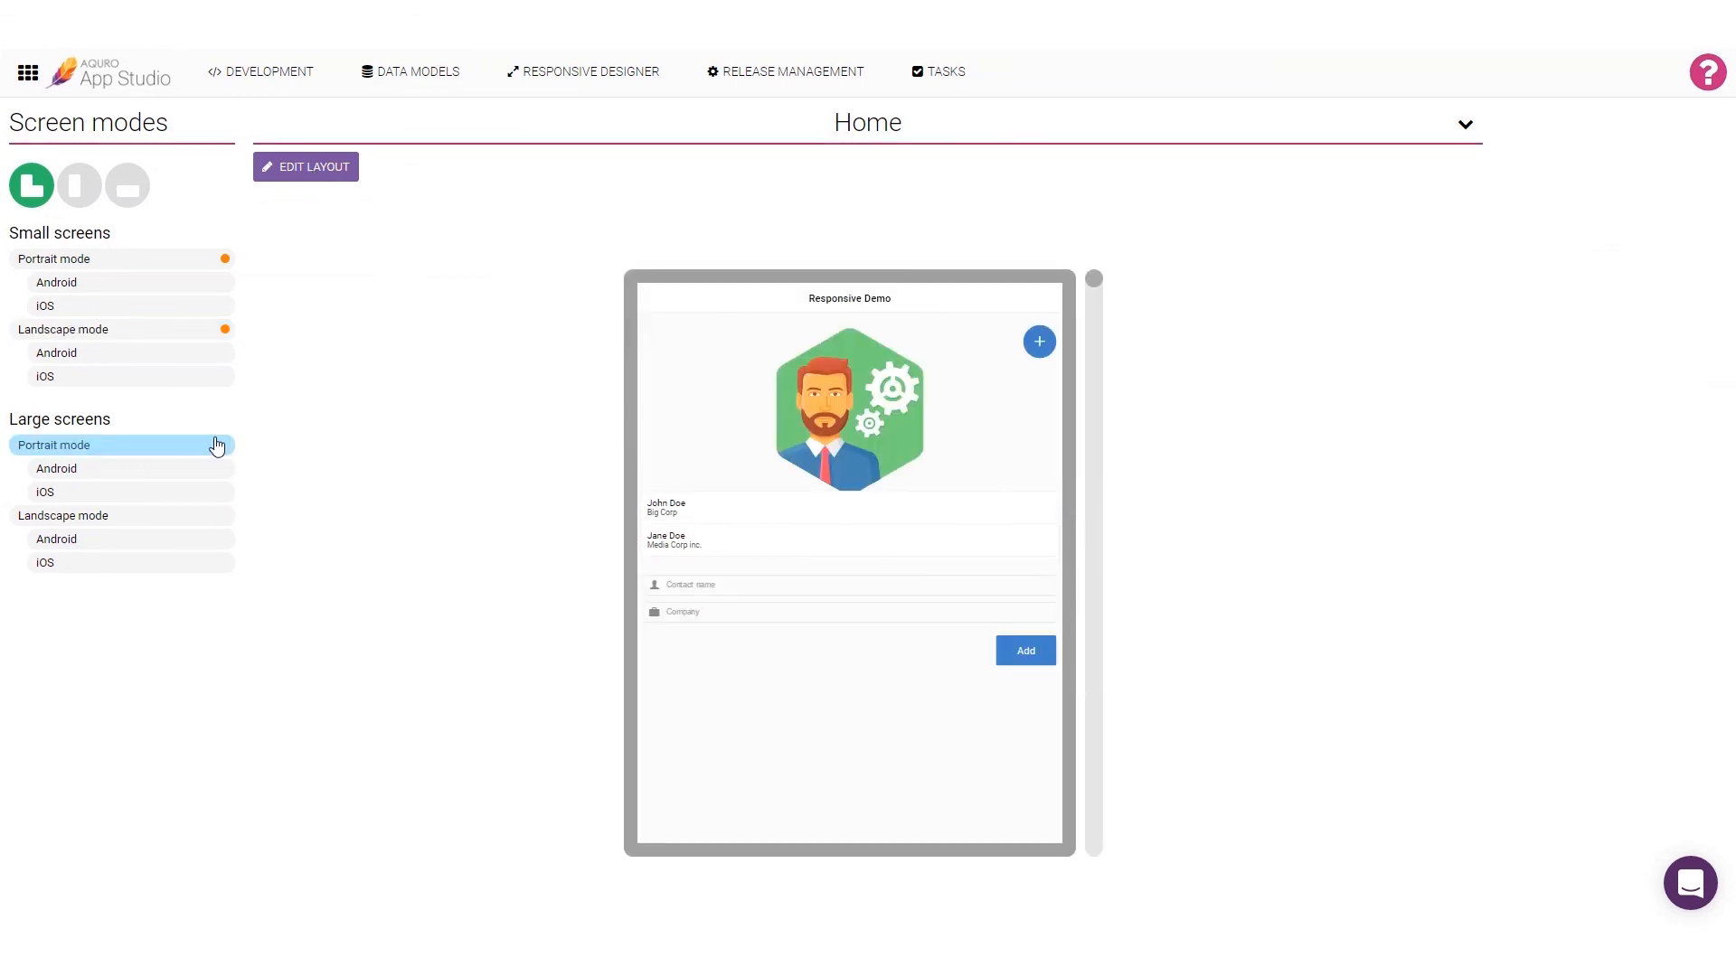
click(322, 172)
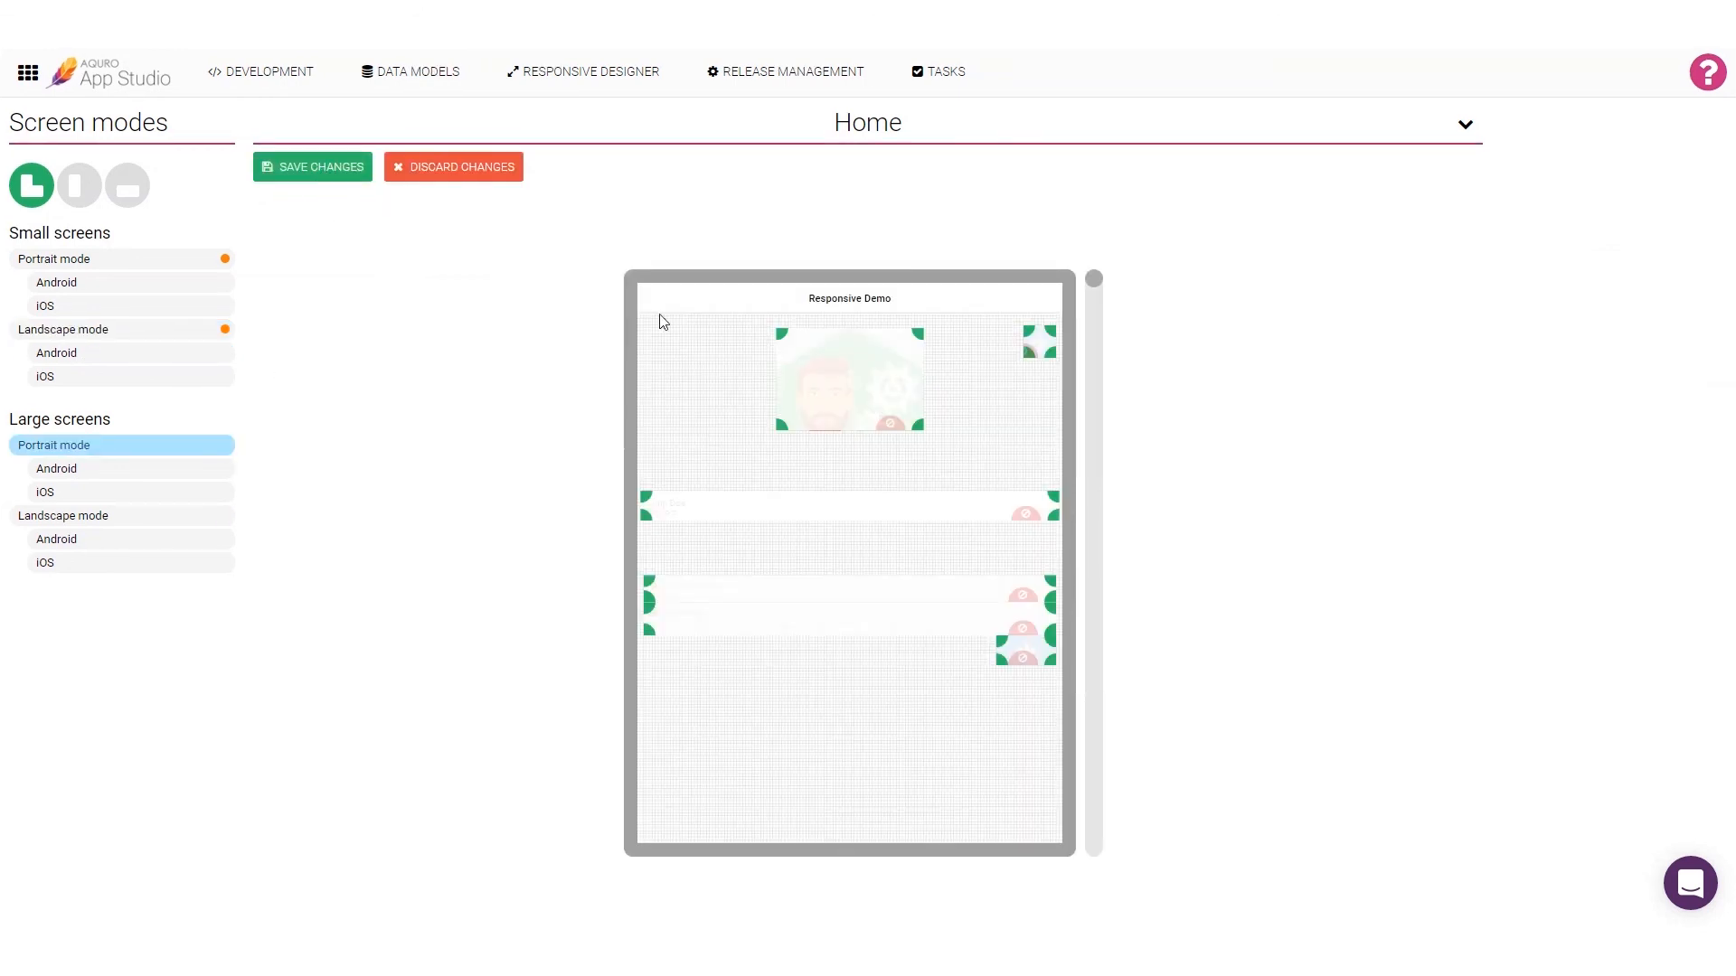
click(755, 356)
drag(755, 355, 669, 351)
drag(784, 425, 776, 470)
click(1582, 253)
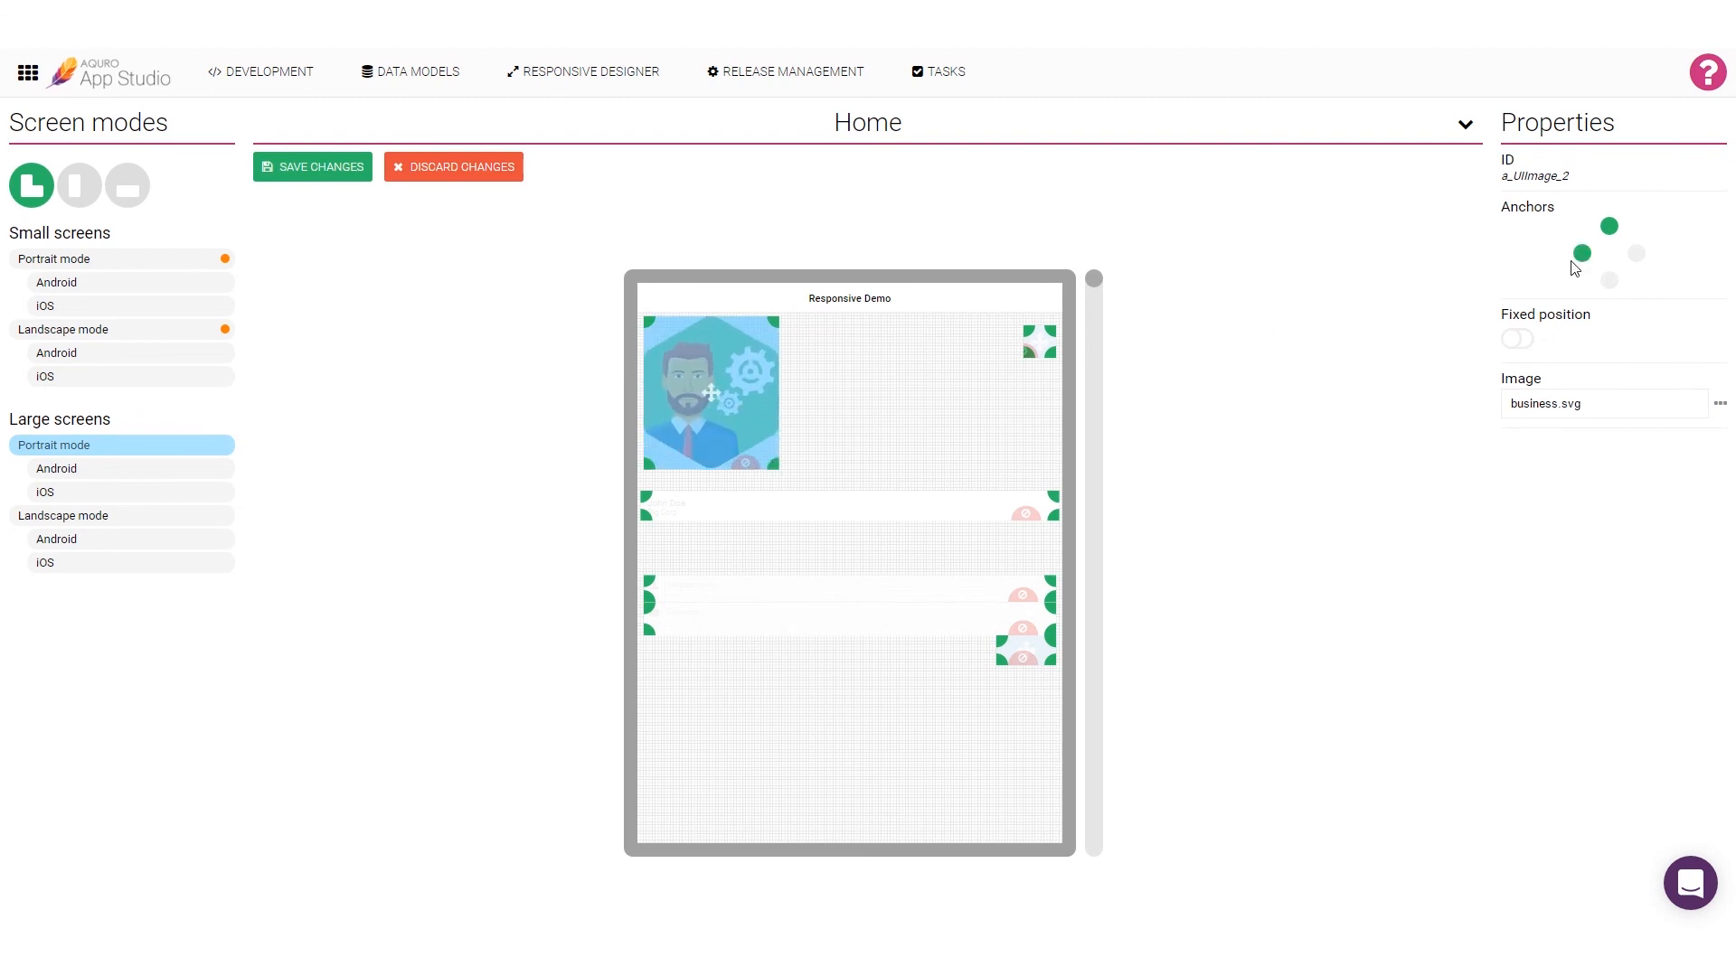
Step: Hide the round plus button, stack the Contact name input, Company input and Add button beside the image, and save the layout
click(1034, 348)
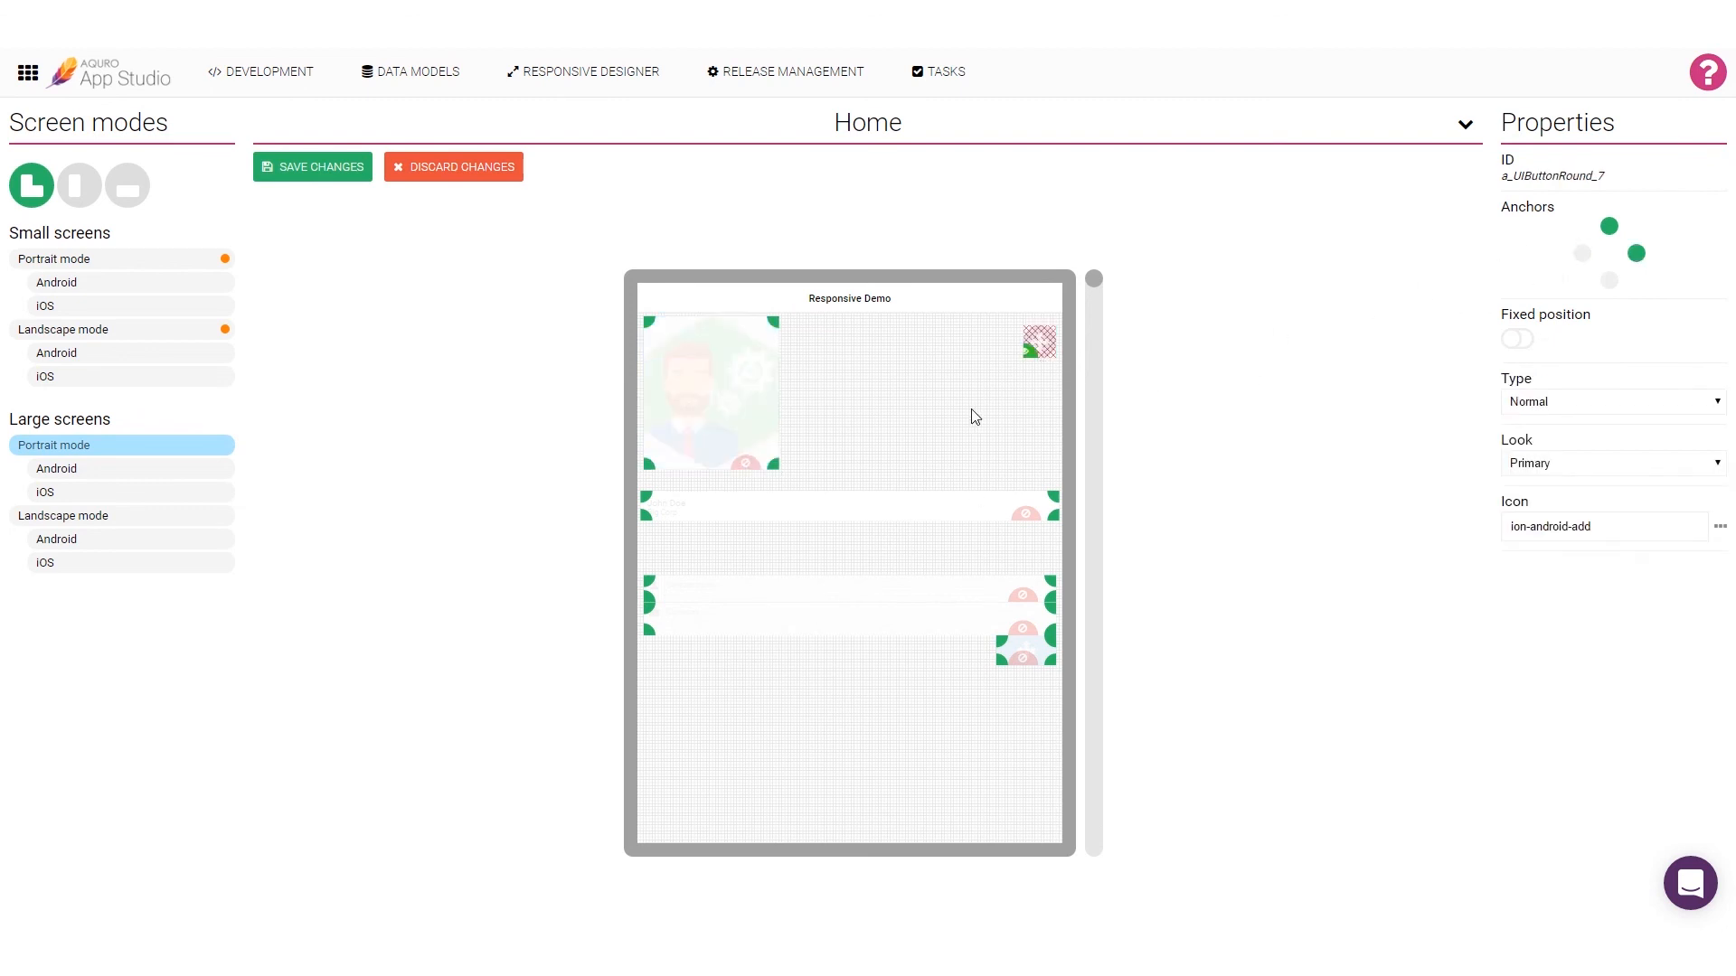
drag(647, 590, 886, 369)
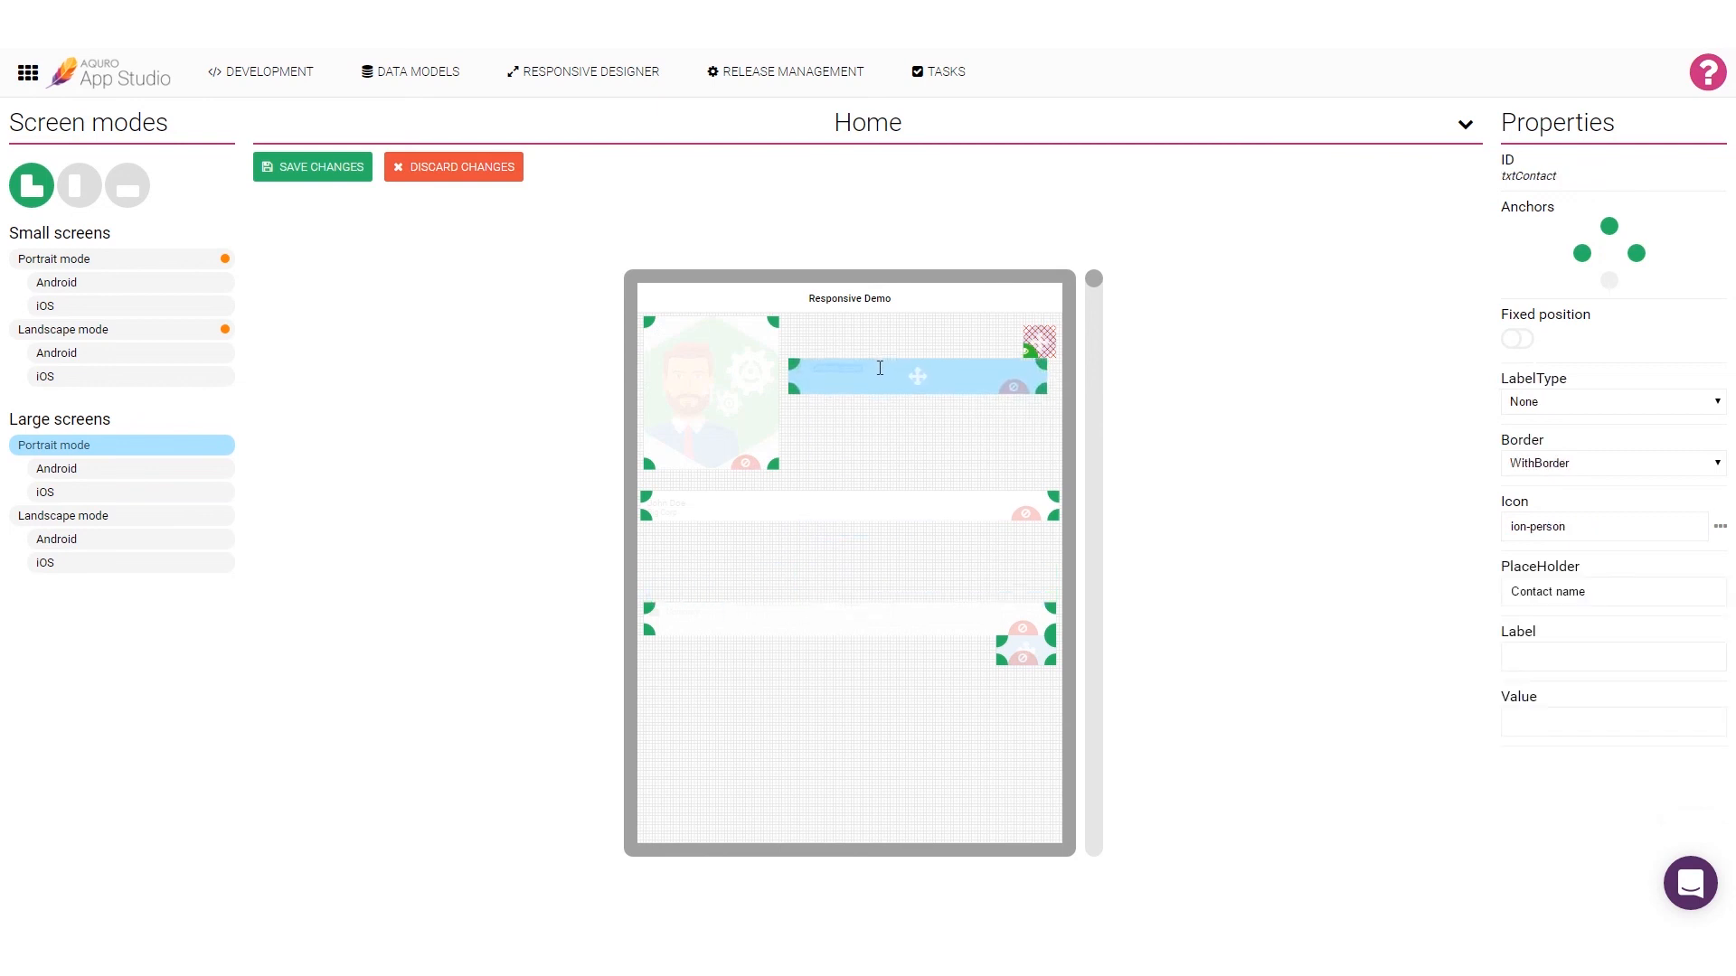
drag(653, 615, 853, 403)
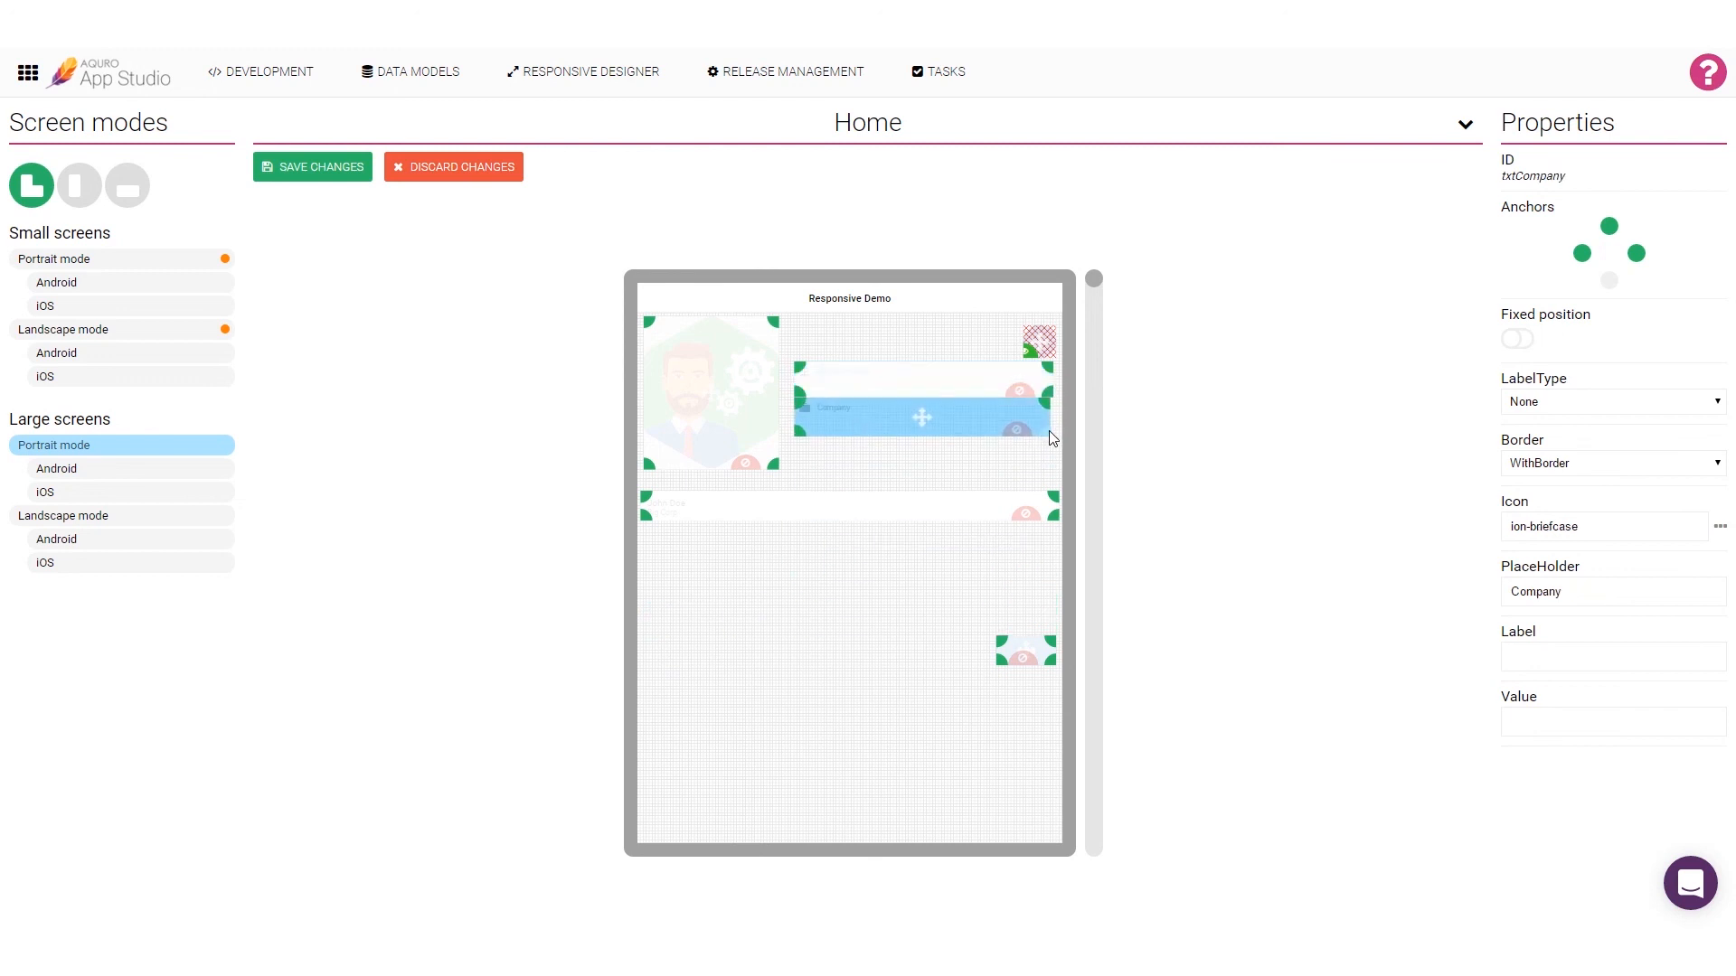
drag(1026, 651, 1022, 438)
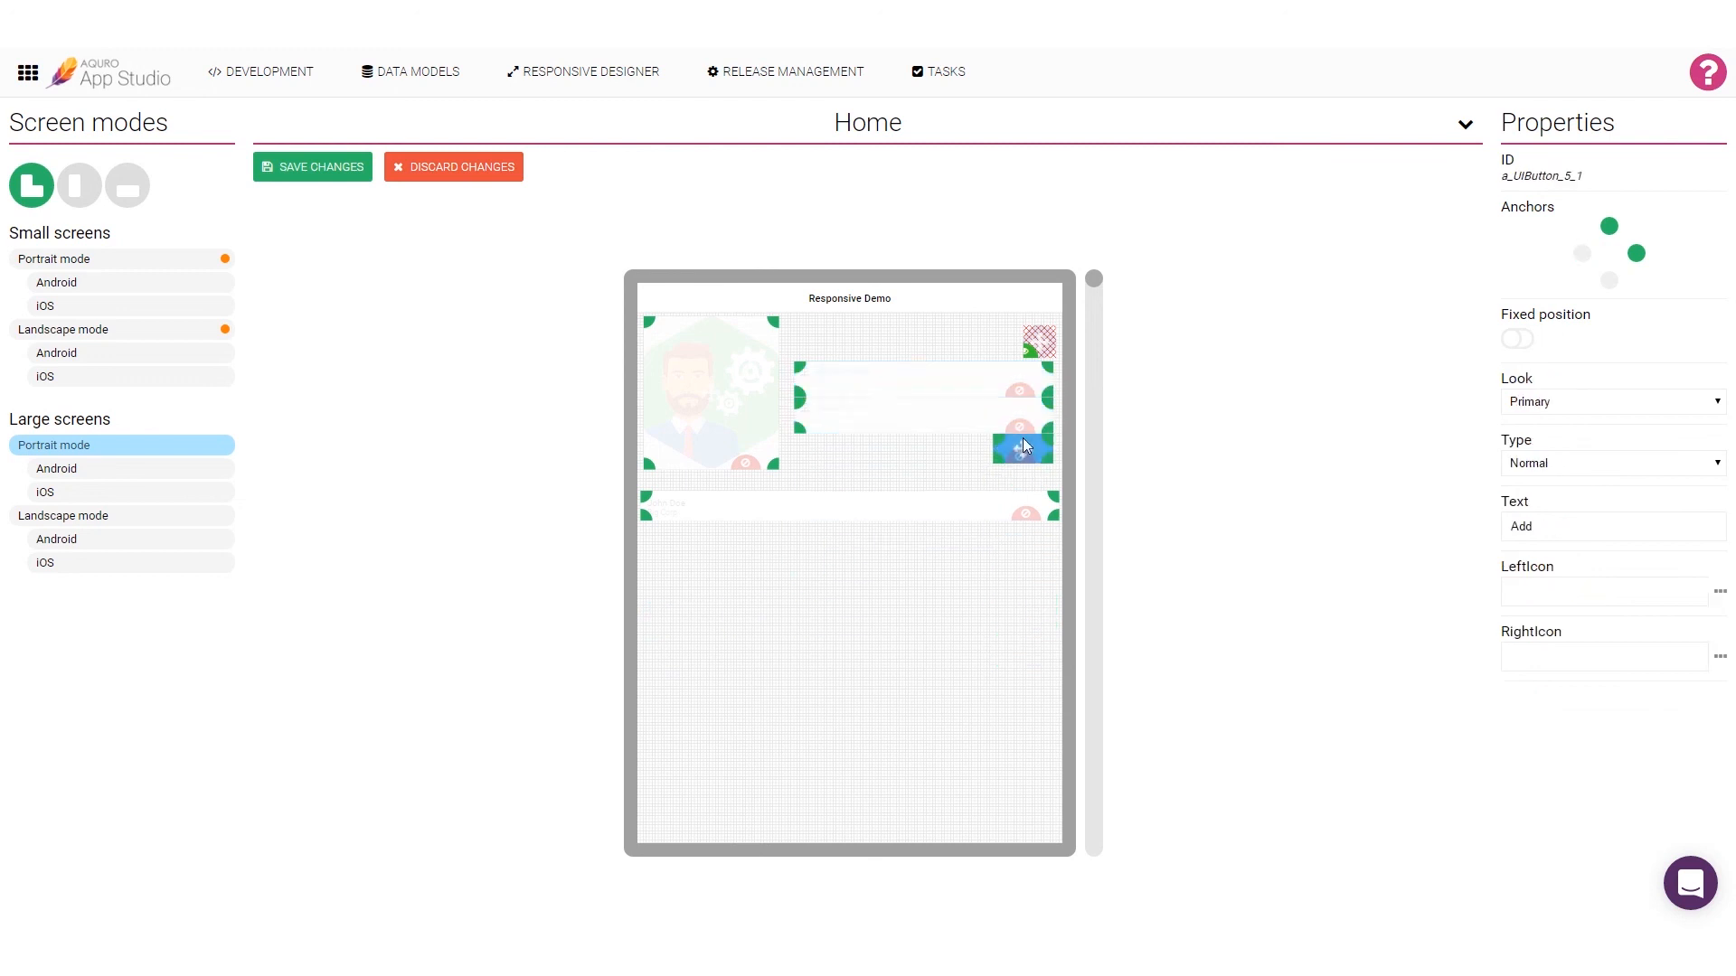
click(346, 177)
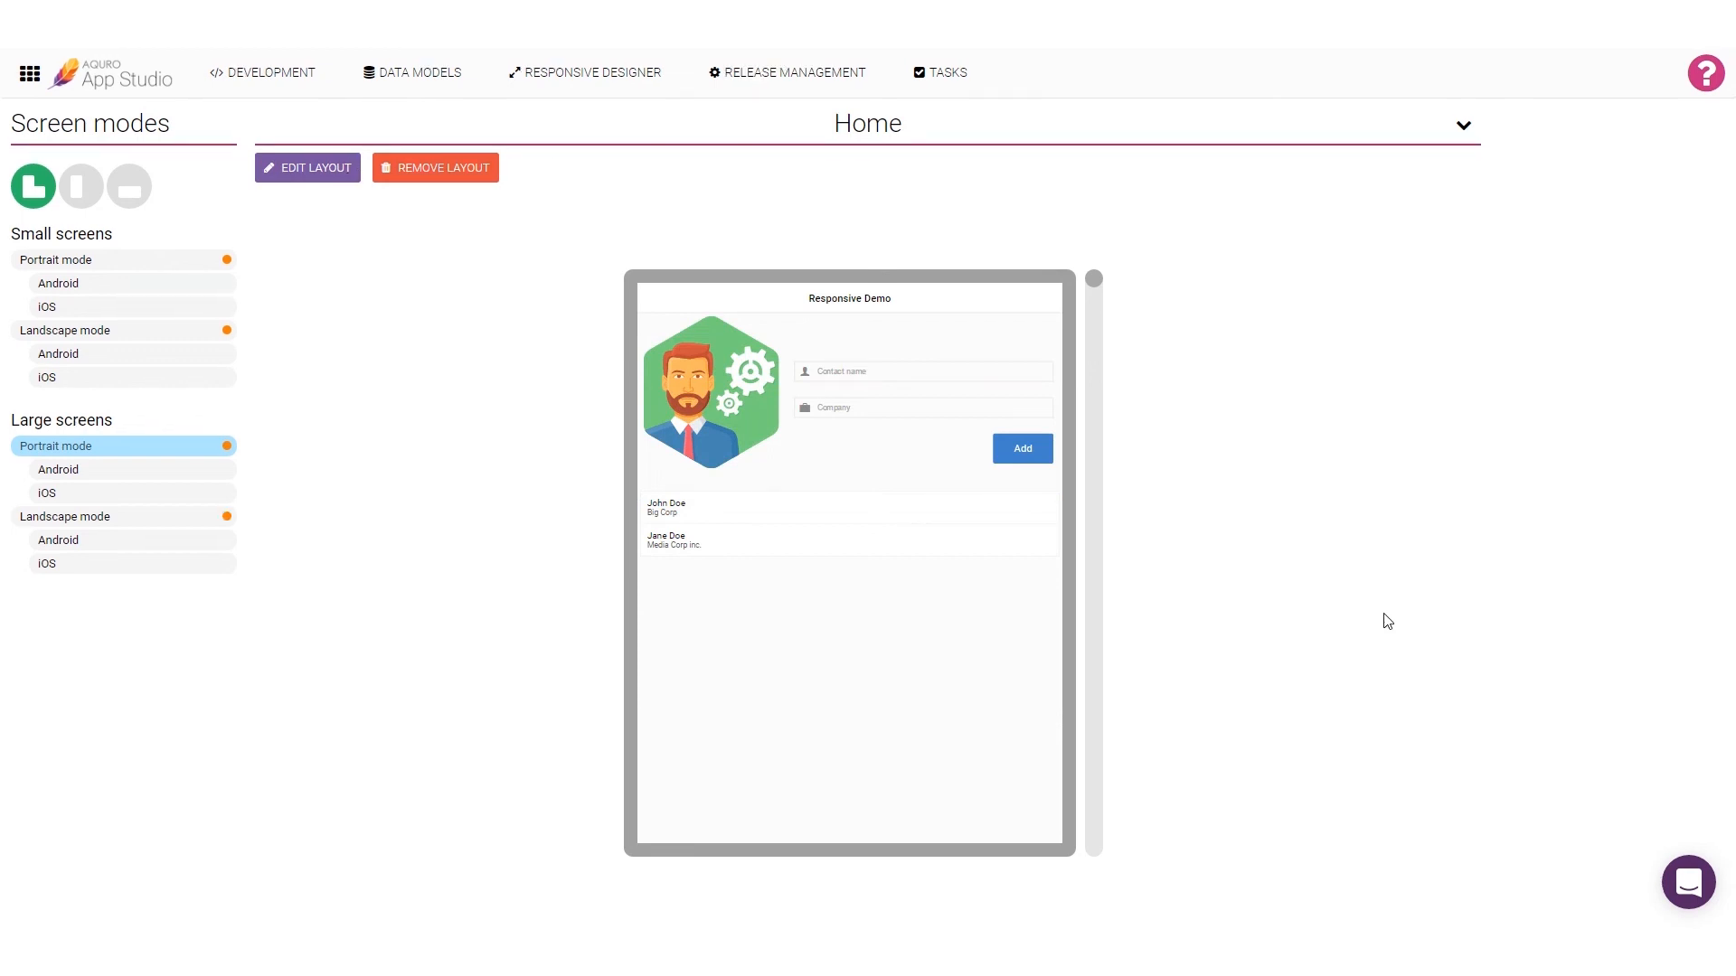
Step: Switch the Responsive Designer from the Home page to the AddContact page
click(897, 125)
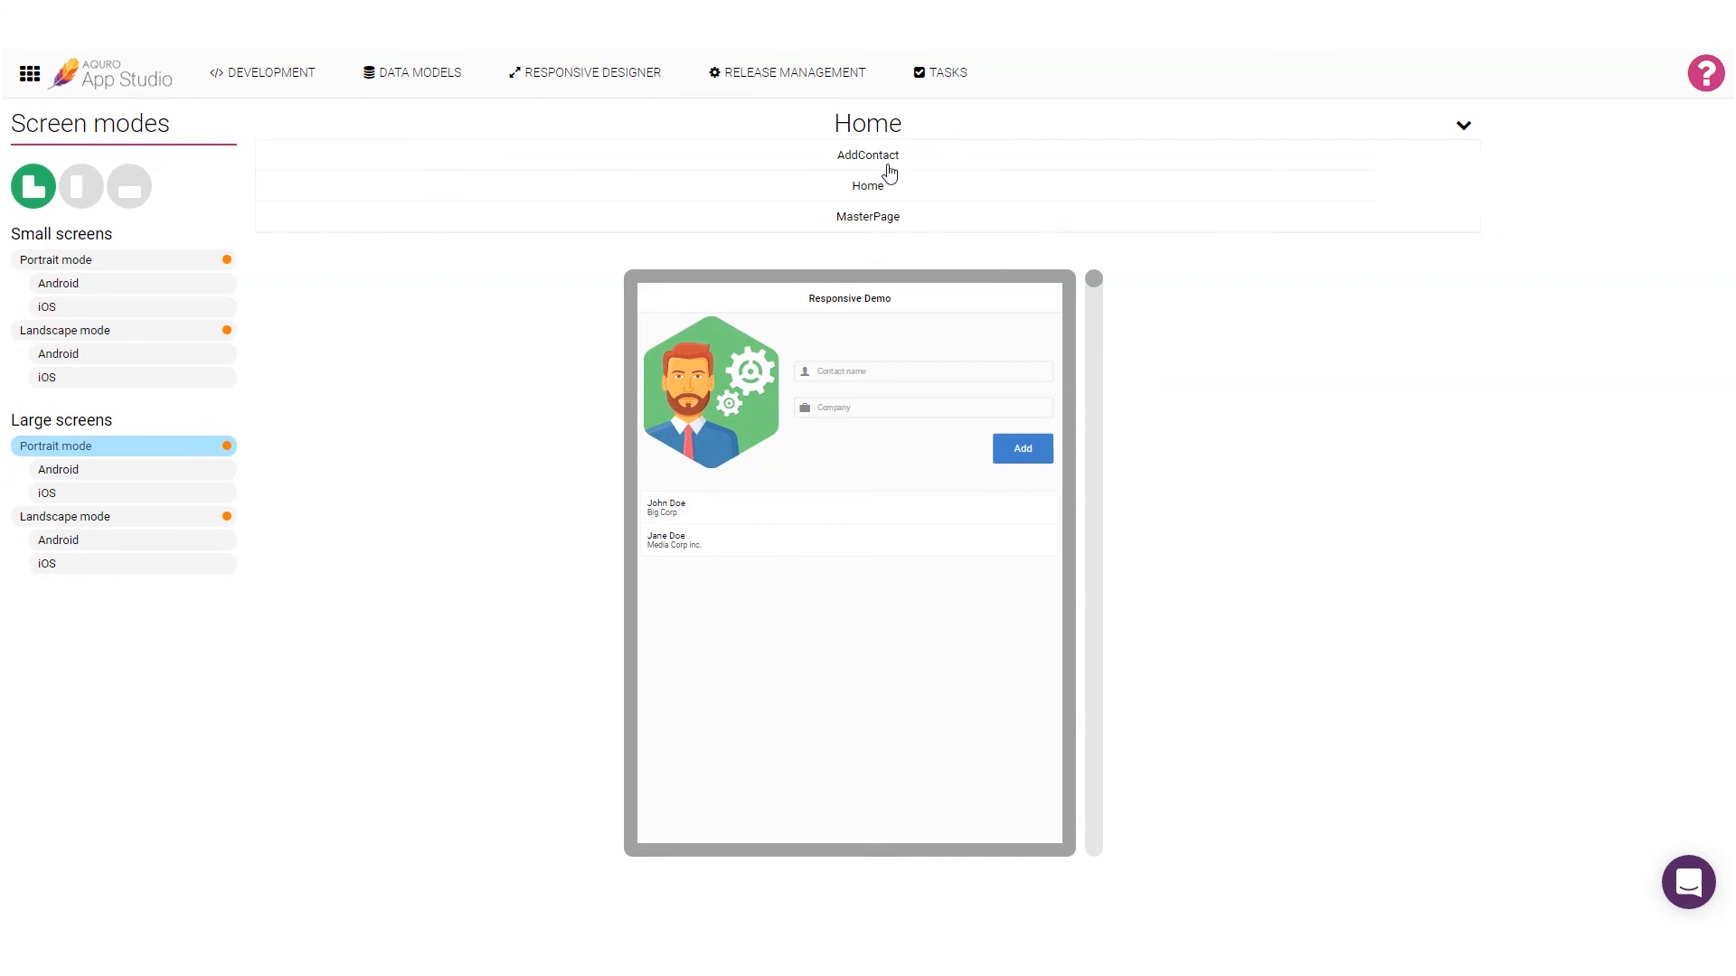
click(890, 162)
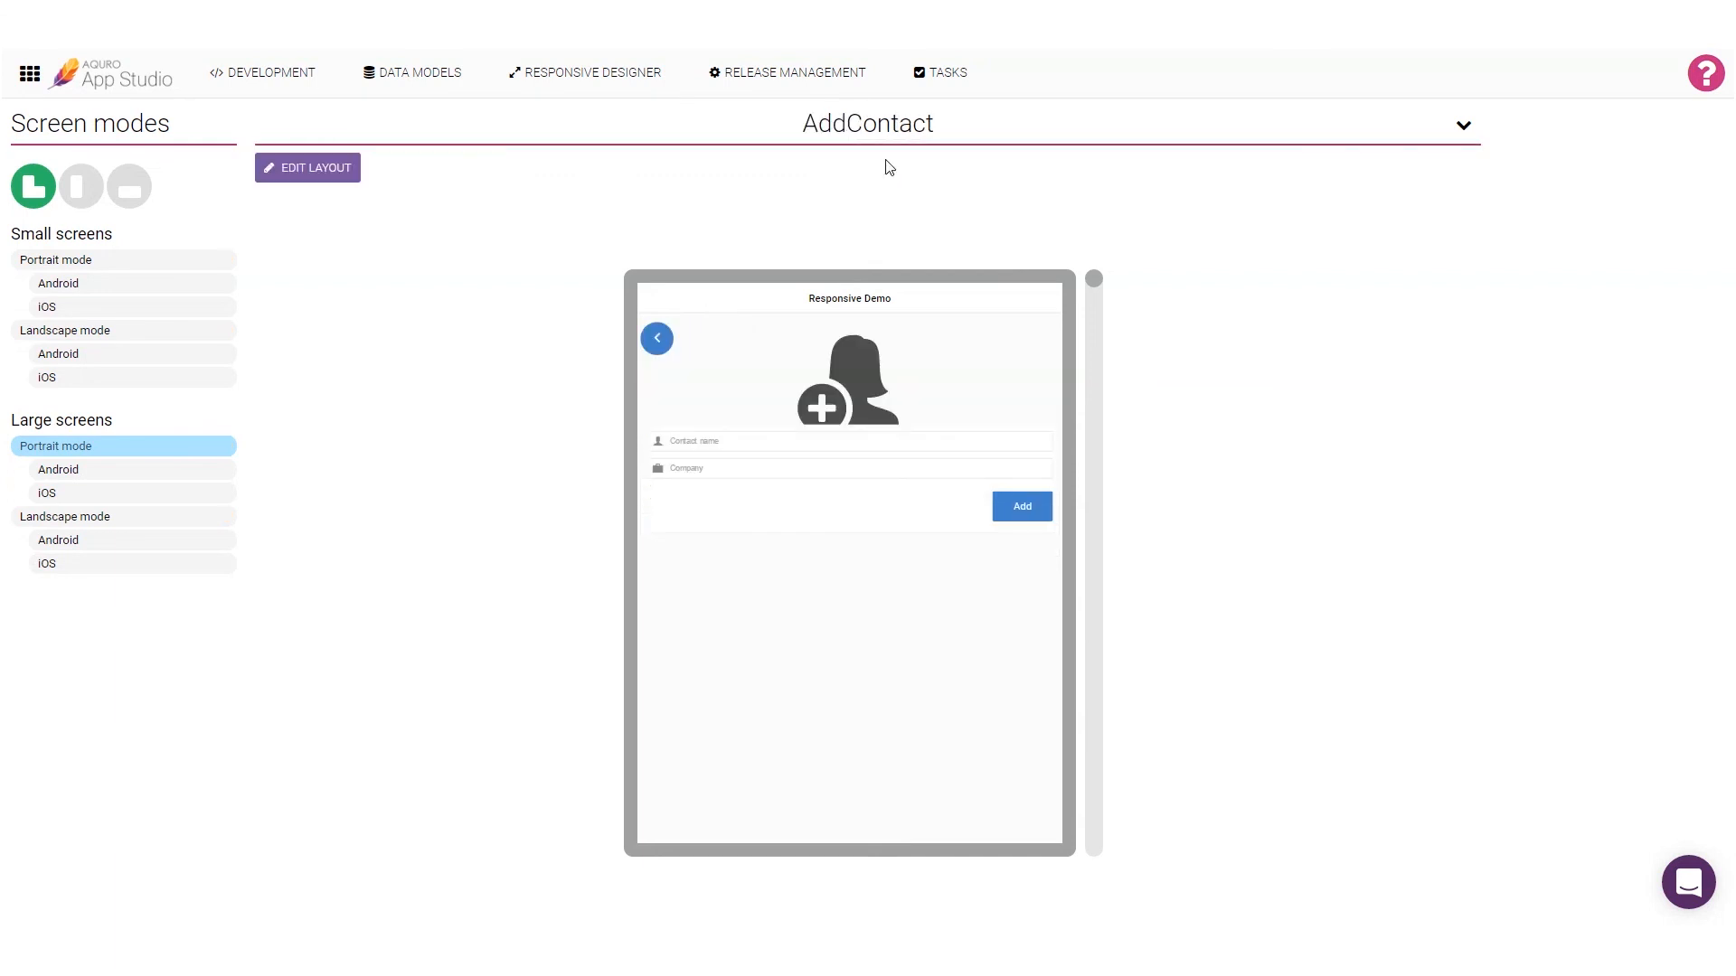